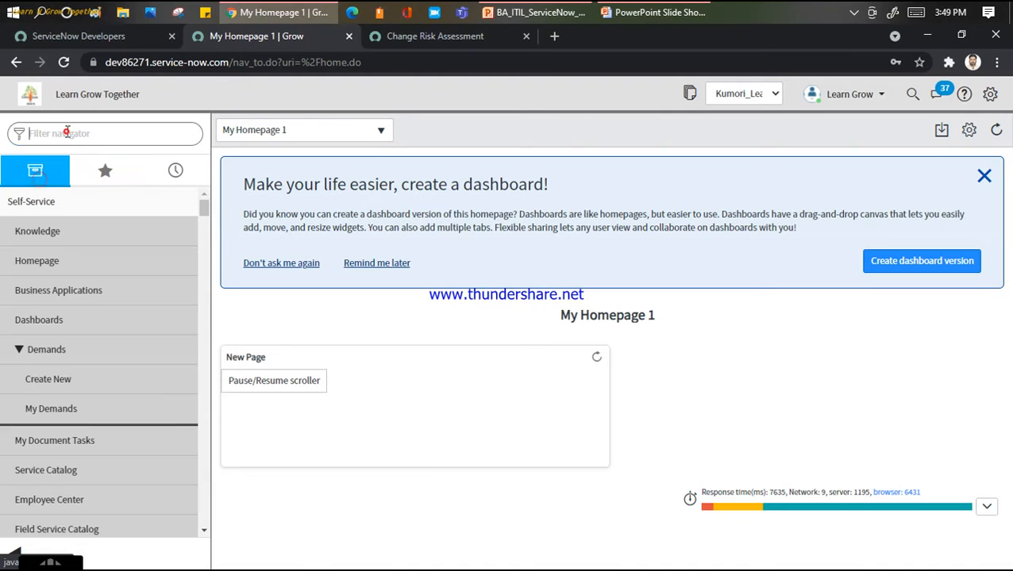
Find the Change module through the navigator with the filter "change" and start a new change request using the Normal model.
type("ca")
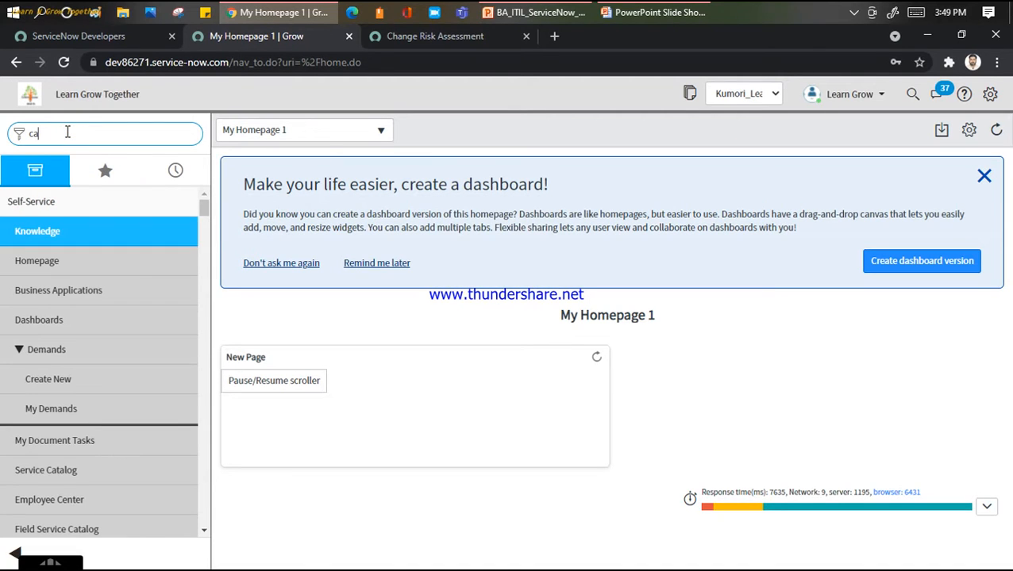
key("BackSpace")
type("han")
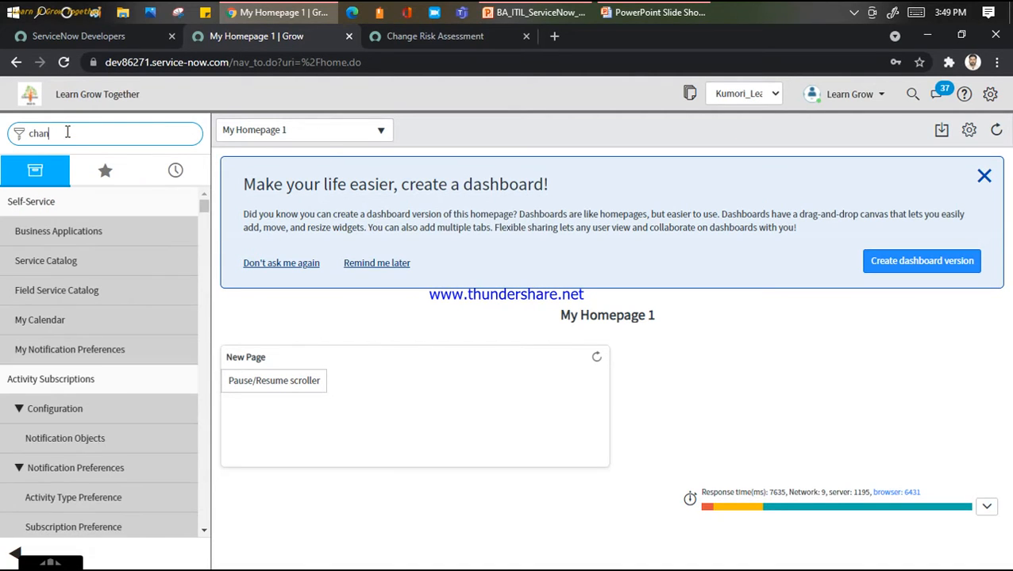
type("ge")
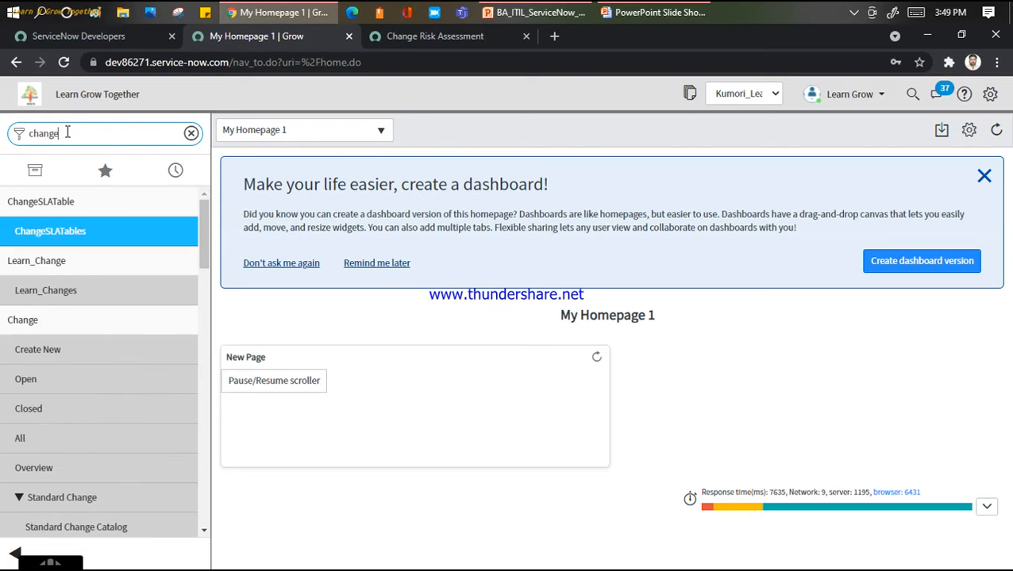
left_click(34, 361)
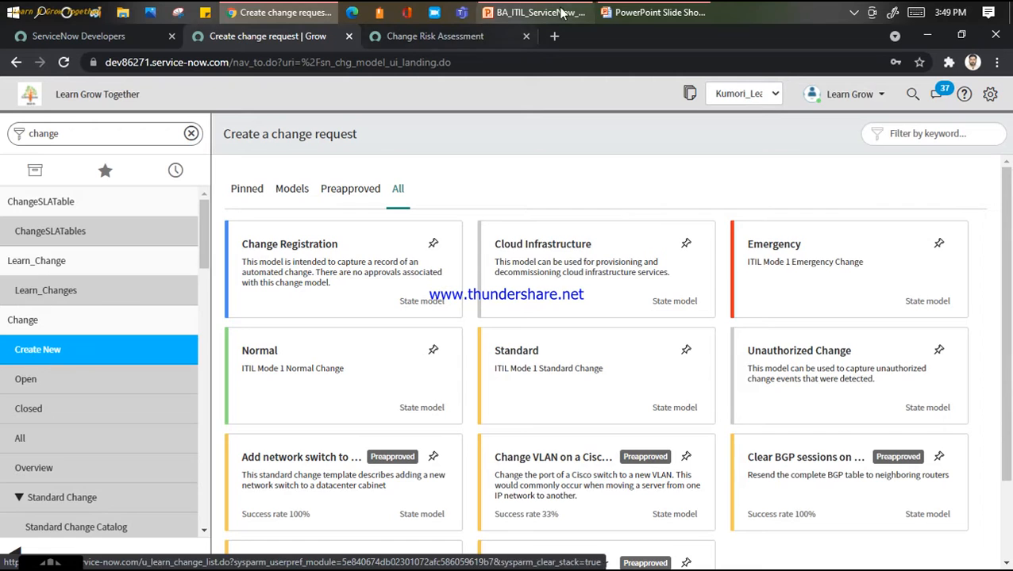
left_click(312, 367)
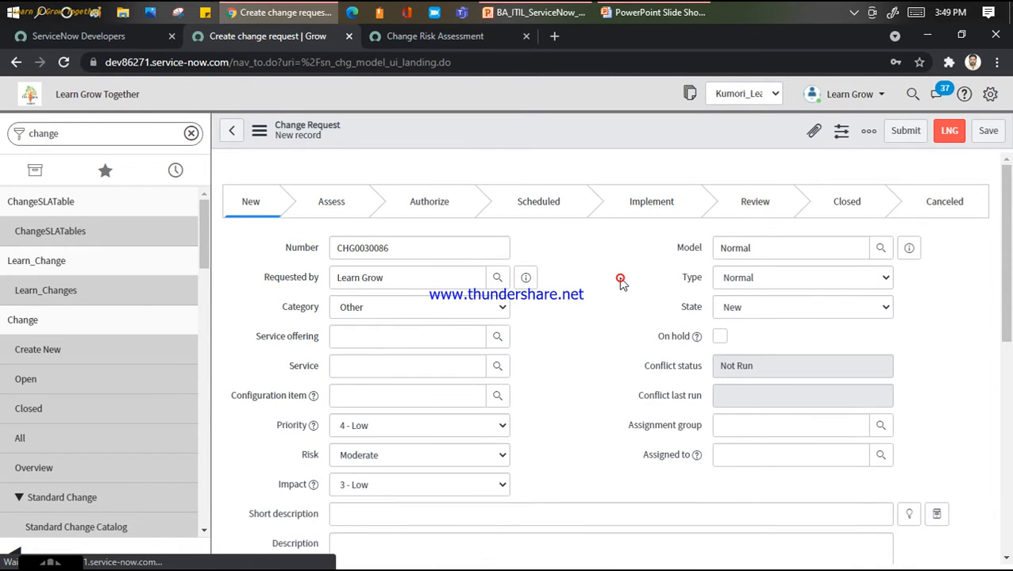
Enter "Demo Risk Asseemnet" as the change request's short description and save the record.
scroll(619, 282, "down", 4)
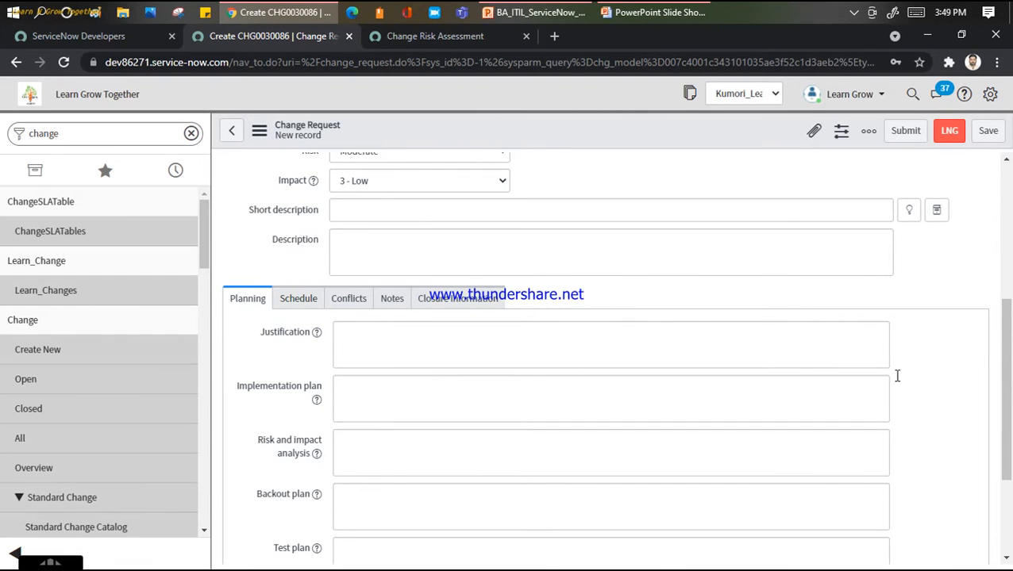
scroll(895, 377, "down", 2)
scroll(409, 437, "up", 6)
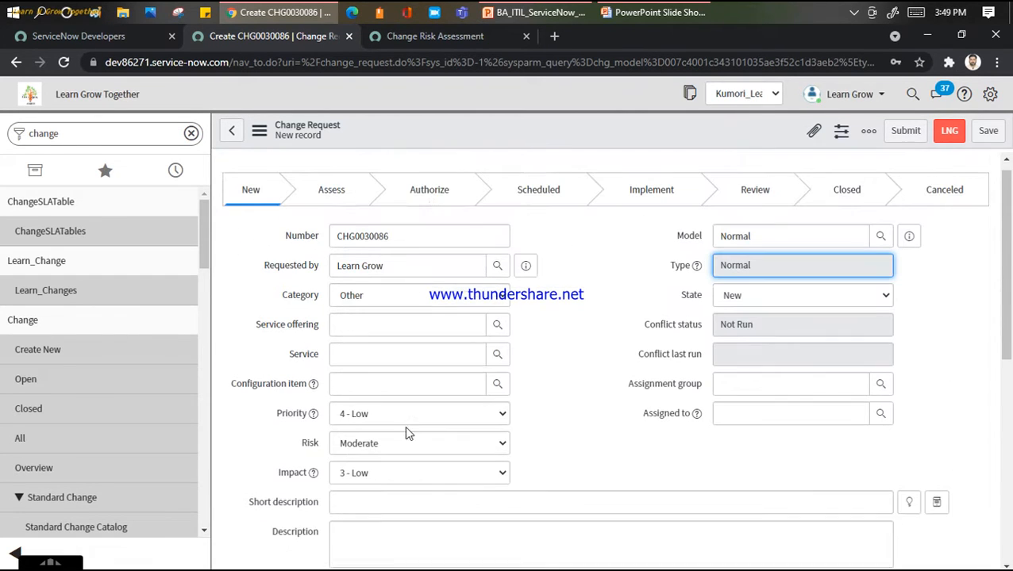
scroll(550, 372, "down", 2)
scroll(550, 372, "down", 1)
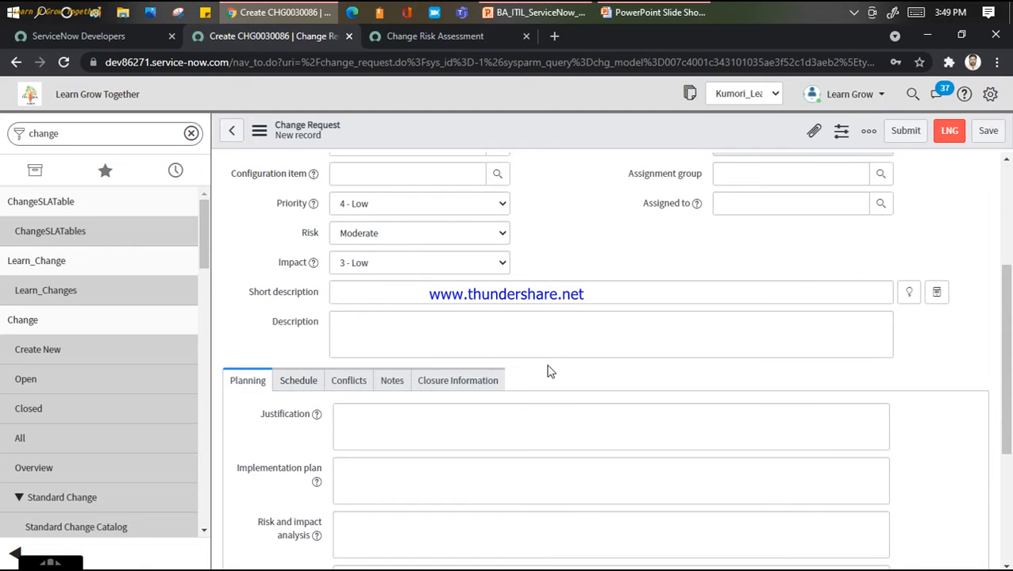
scroll(550, 371, "down", 3)
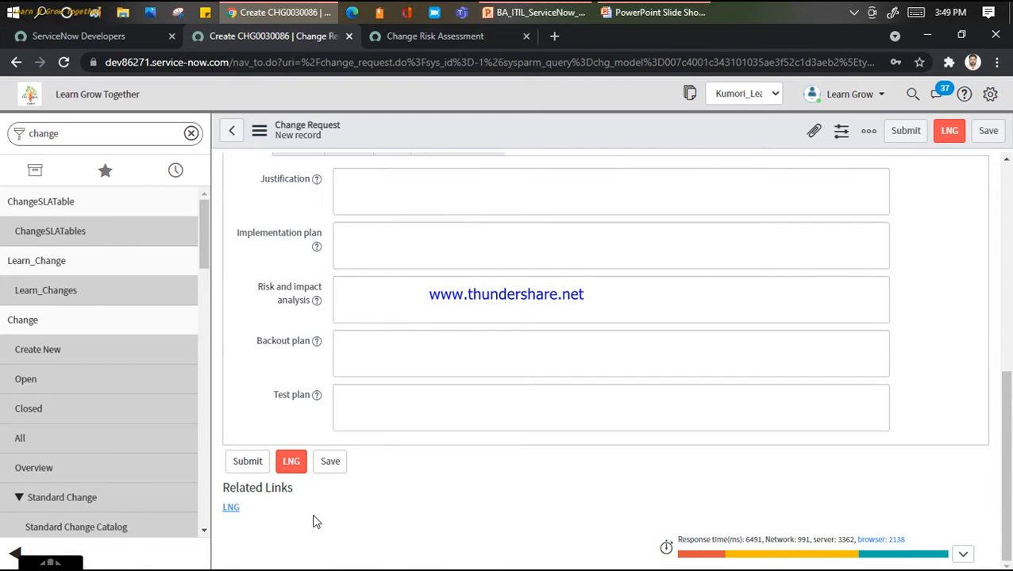
scroll(524, 462, "up", 8)
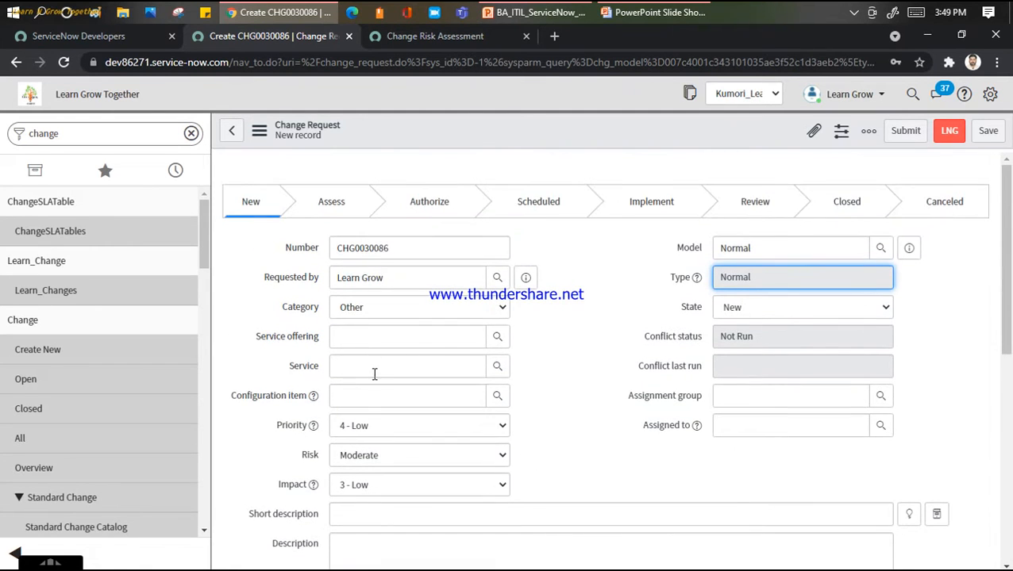
scroll(373, 373, "down", 2)
left_click(365, 440)
type("D")
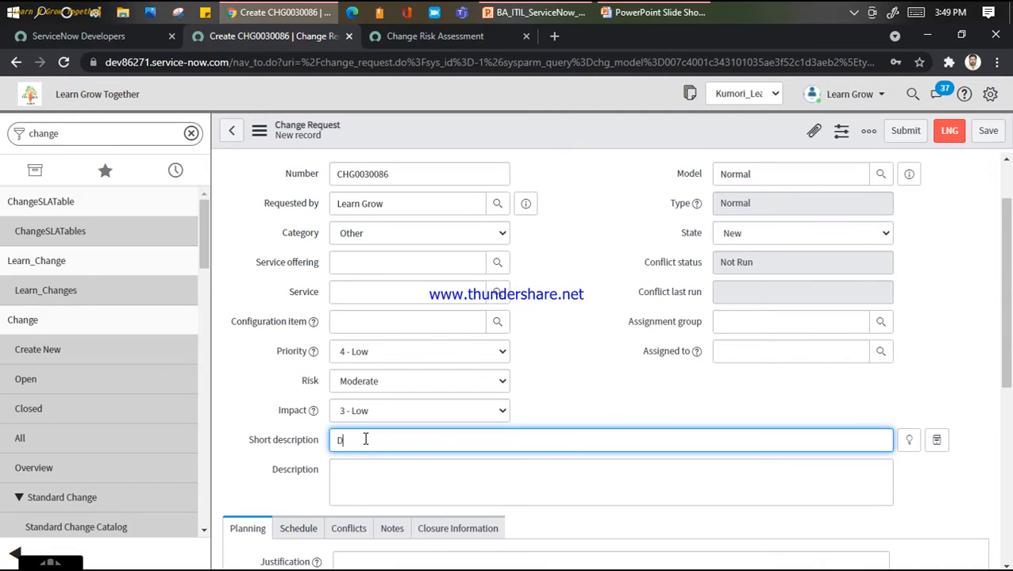
type("emo Risk Asseemnet")
left_click(988, 132)
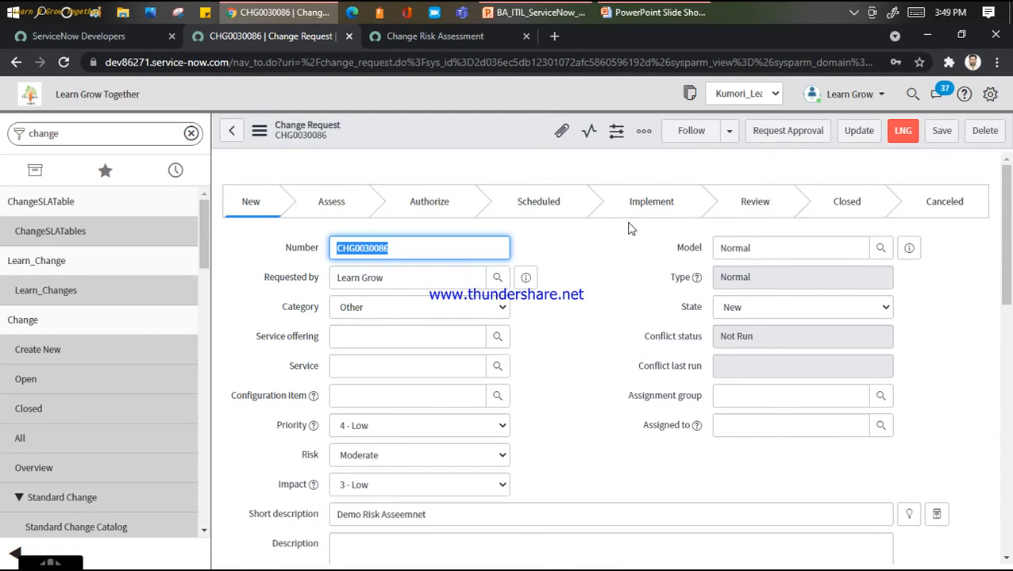
Locate the Risk Assessment and Calculate Risk related links on the change request and run Calculate Risk.
left_click(611, 260)
scroll(611, 262, "down", 3)
scroll(610, 262, "down", 5)
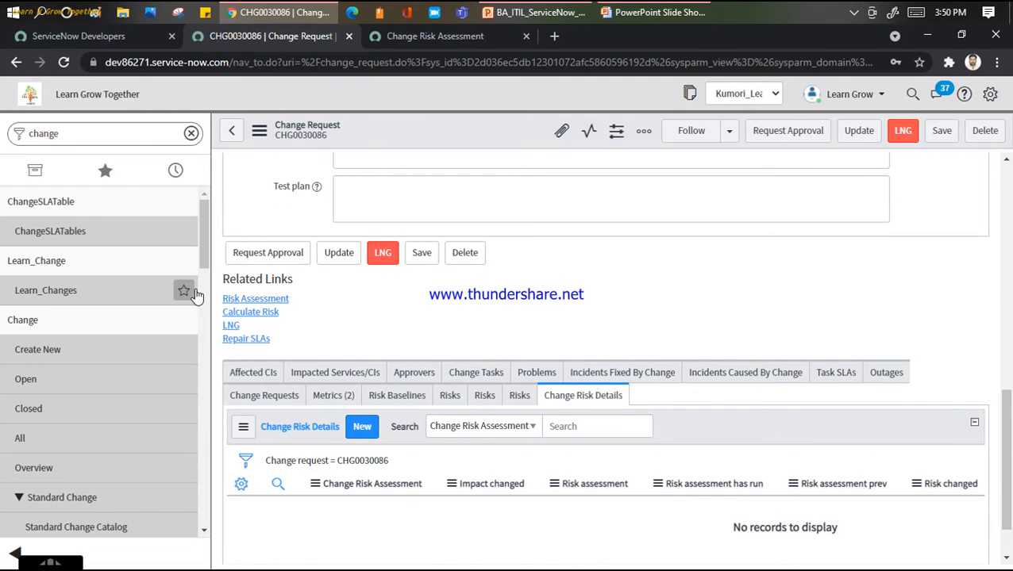
left_click_drag(290, 313, 221, 311)
left_click(300, 313)
left_click_drag(298, 300, 220, 299)
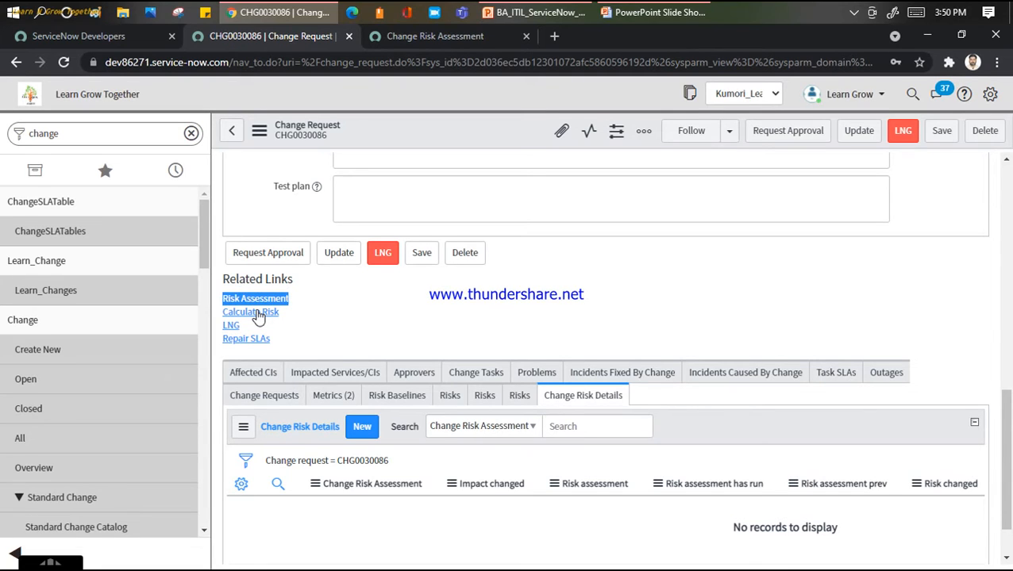
left_click(309, 299)
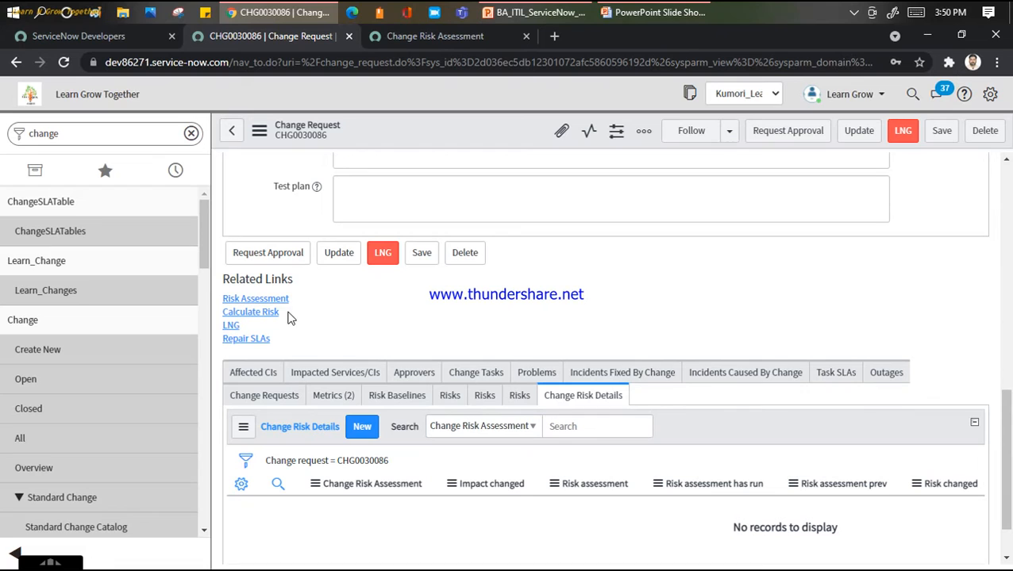
left_click_drag(287, 317, 223, 318)
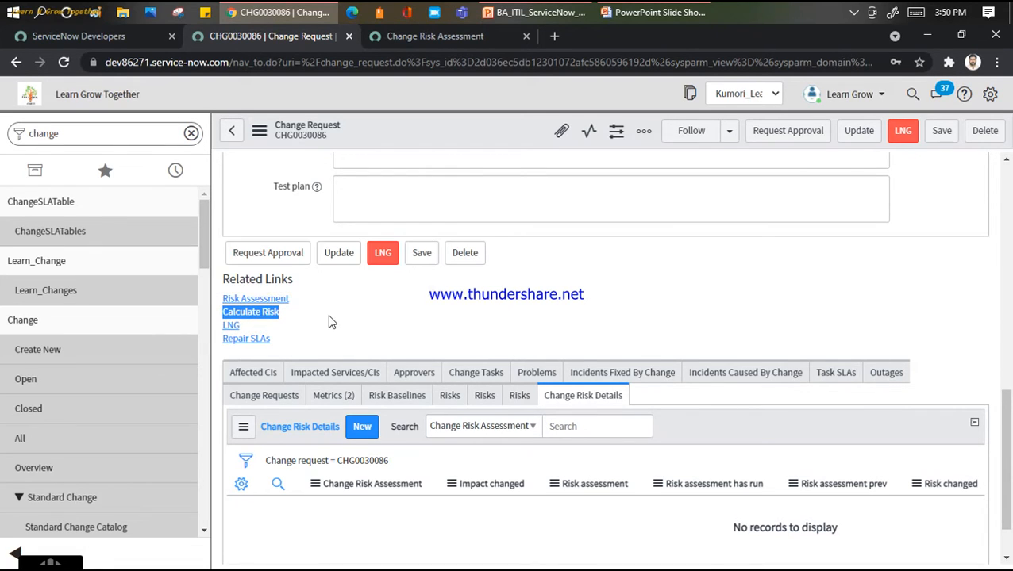
left_click(330, 318)
left_click(254, 312)
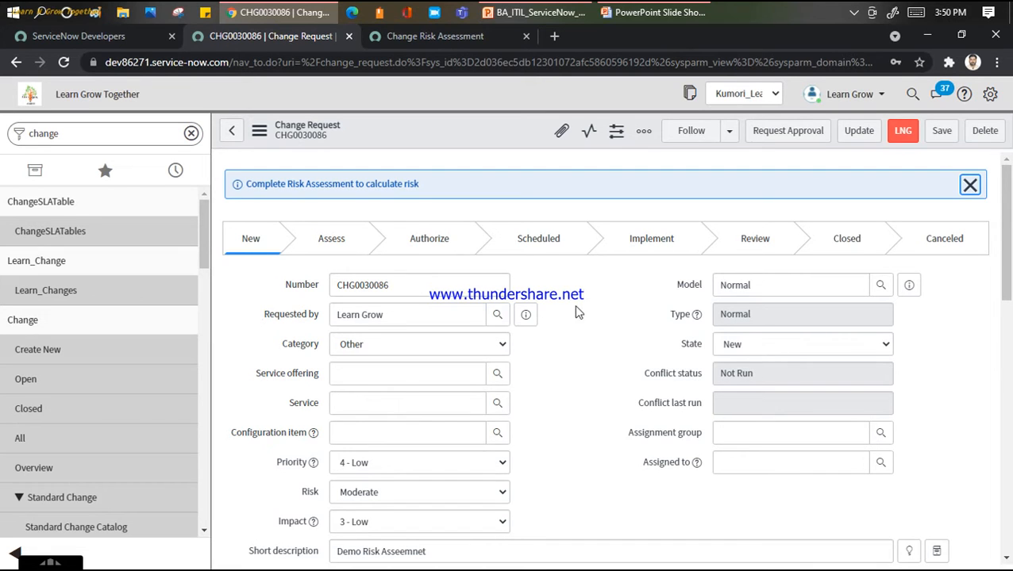
Filter the navigator for "risk co" and open the Risk Conditions list under Change administration.
scroll(553, 305, "down", 2)
scroll(553, 305, "down", 1)
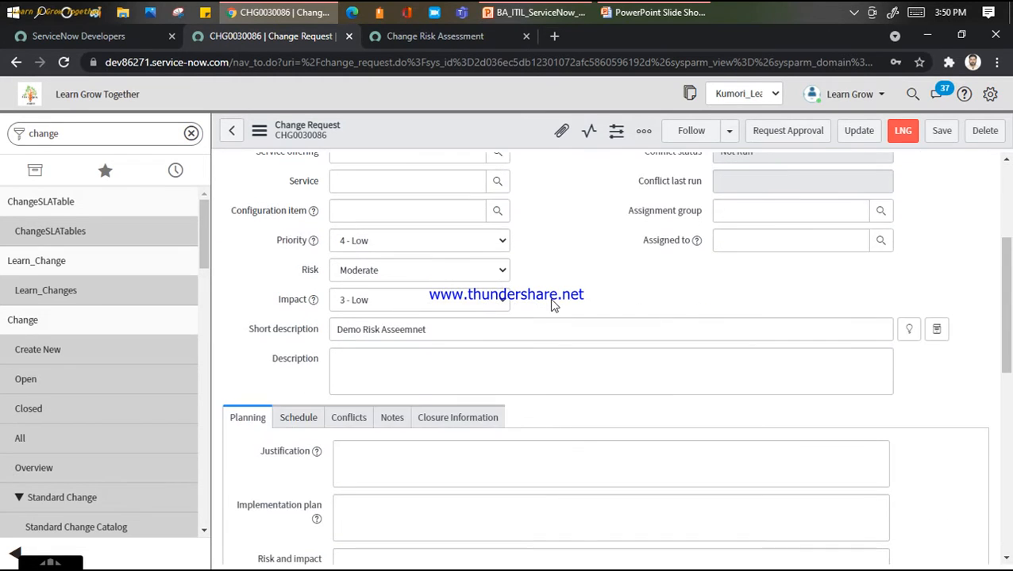
scroll(553, 305, "down", 2)
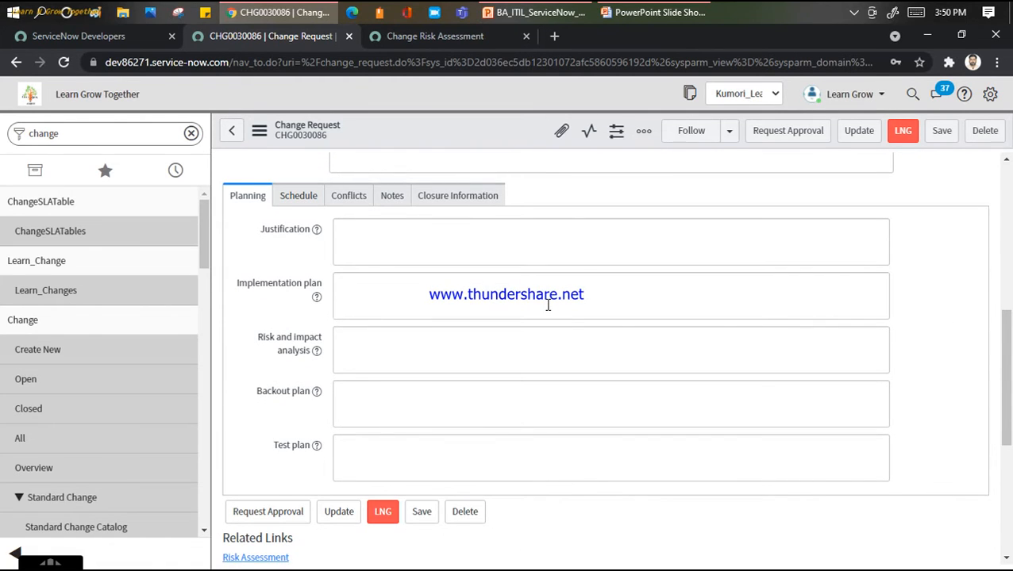
left_click(95, 135)
type("risk co")
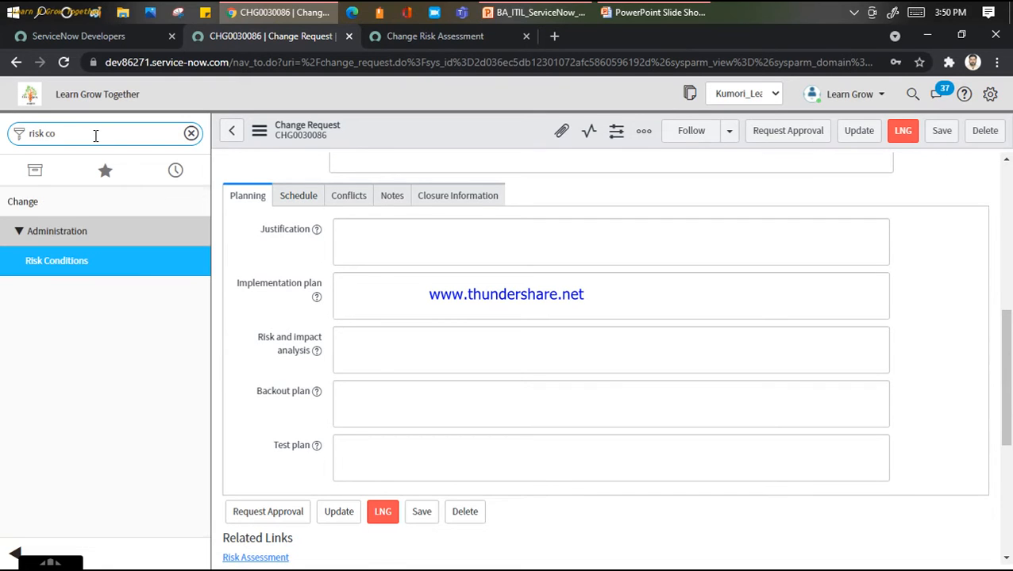
left_click(47, 264)
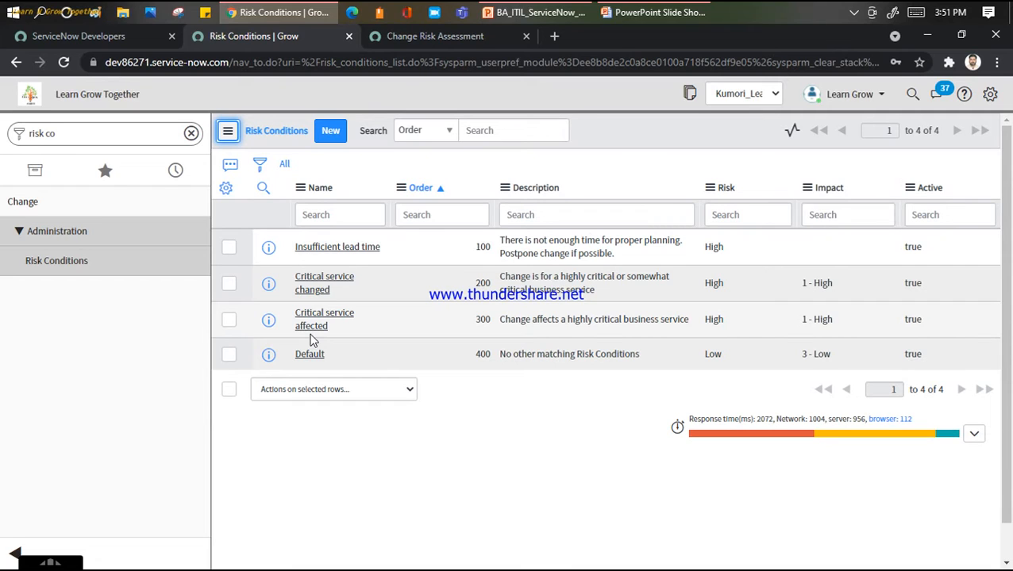
Filter the navigator for "UI actio" and open the System UI list of UI Actions in a new browser tab.
triple_click(93, 135)
type("UI ac")
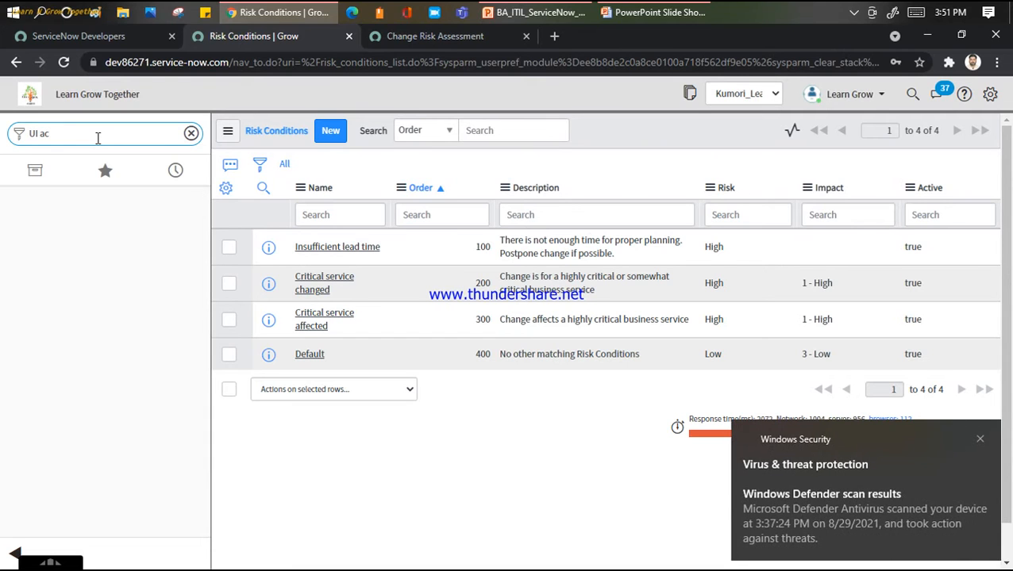
key("BackSpace")
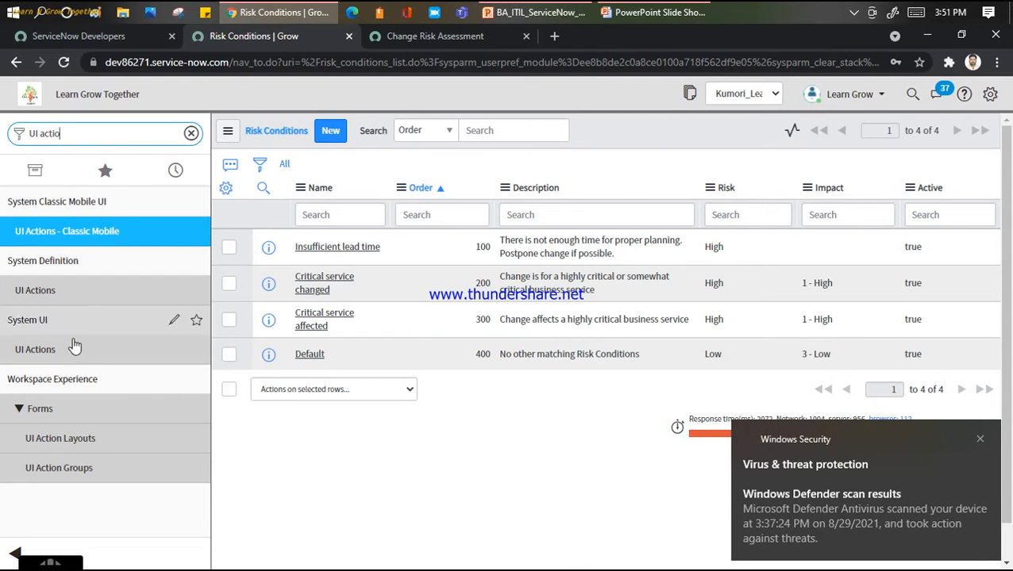
middle_click(26, 350)
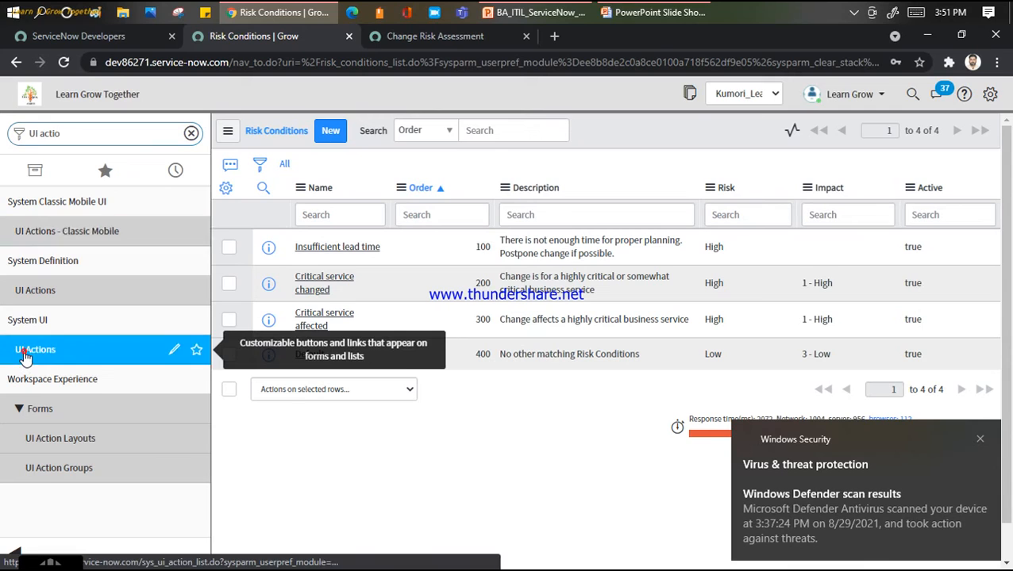
left_click(395, 34)
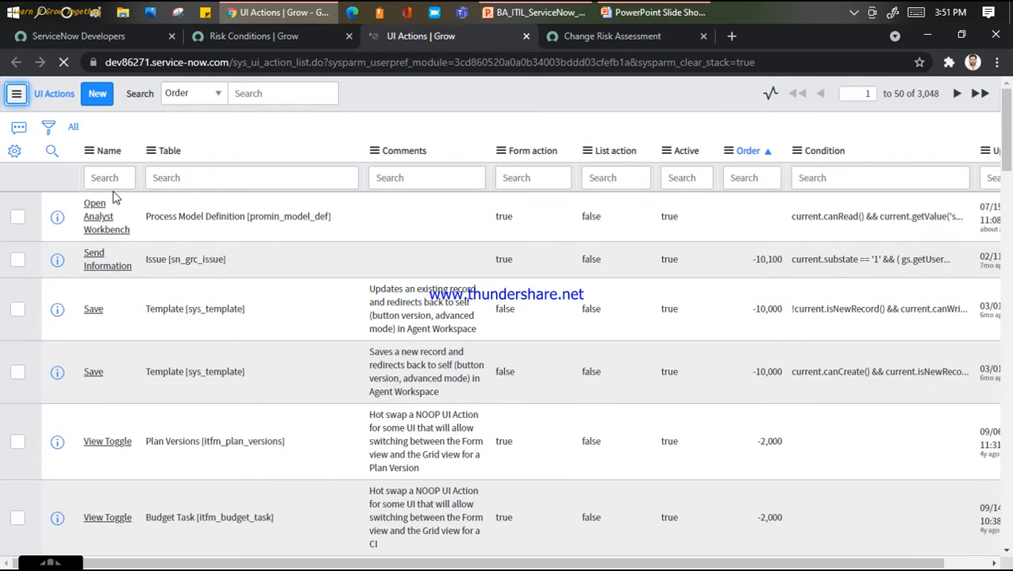
Filter the UI Actions by names containing "calculate risk" and open the Calculate Risk record for the Change Request table.
left_click(115, 178)
type("*cla")
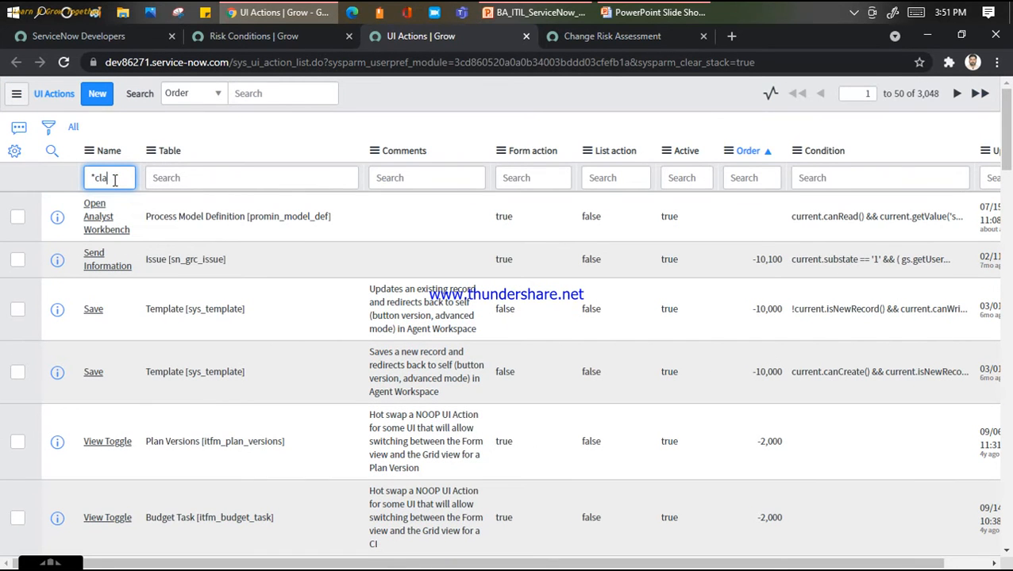
type("culate risk")
key("Return")
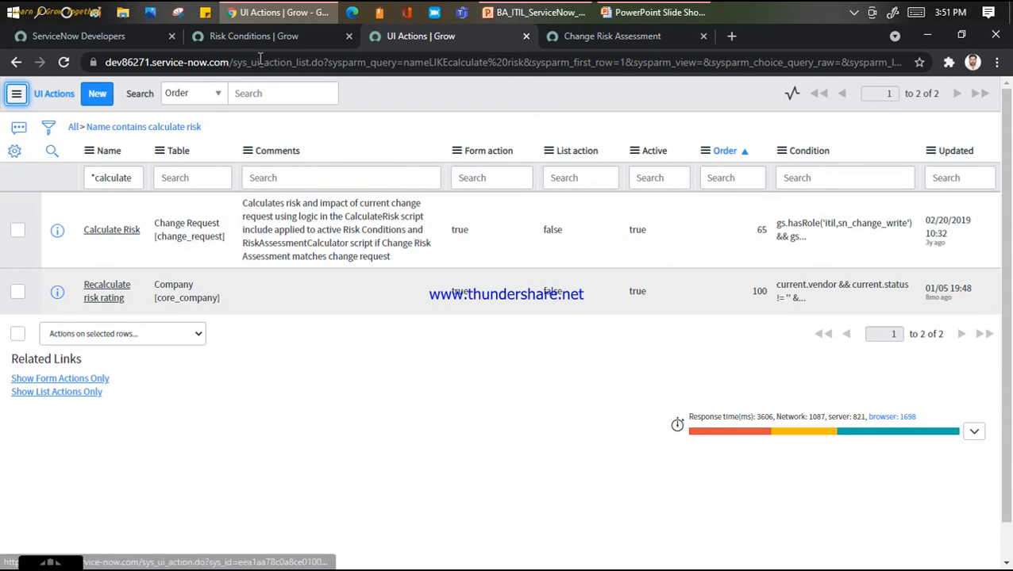
left_click(119, 238)
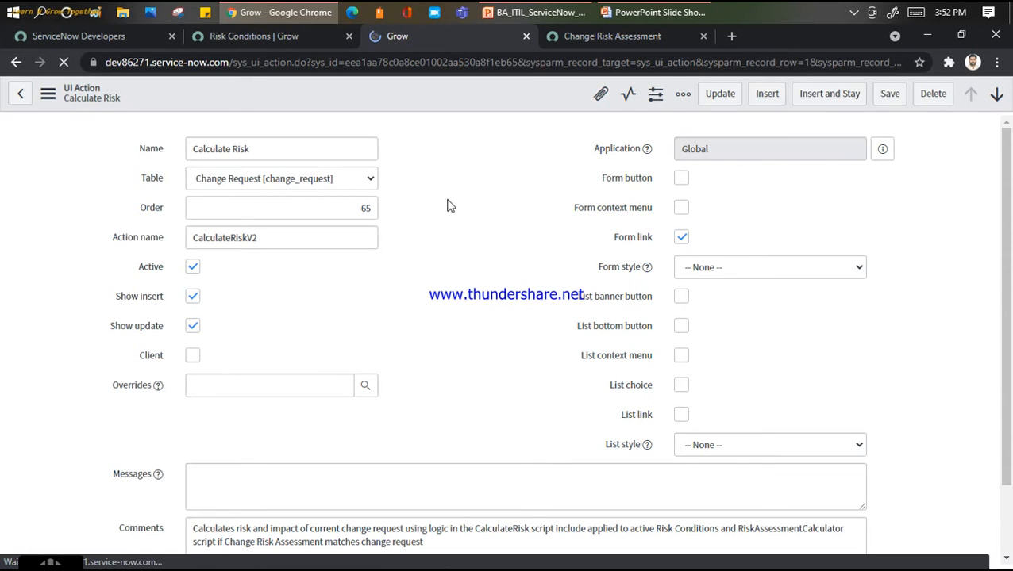
Examine the Calculate Risk UI action's comments and script, comparing them with the Risk Conditions list.
scroll(475, 194, "down", 1)
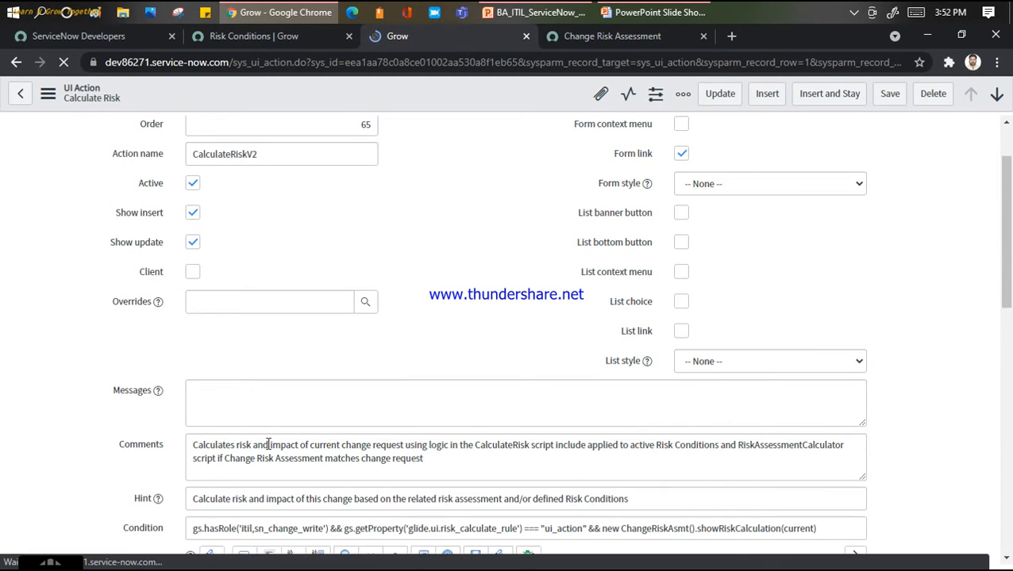
left_click_drag(270, 445, 361, 446)
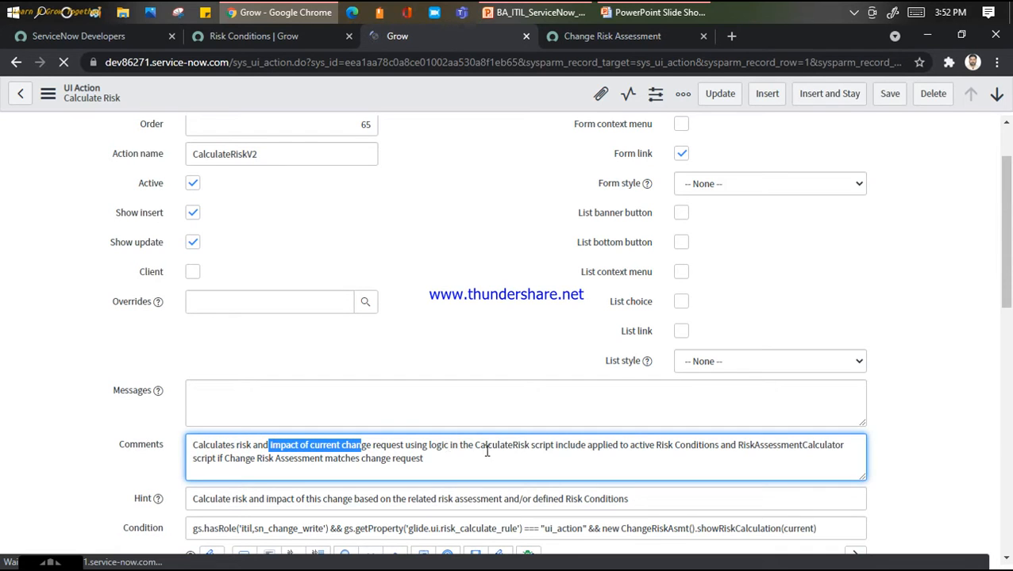
left_click_drag(474, 446, 588, 454)
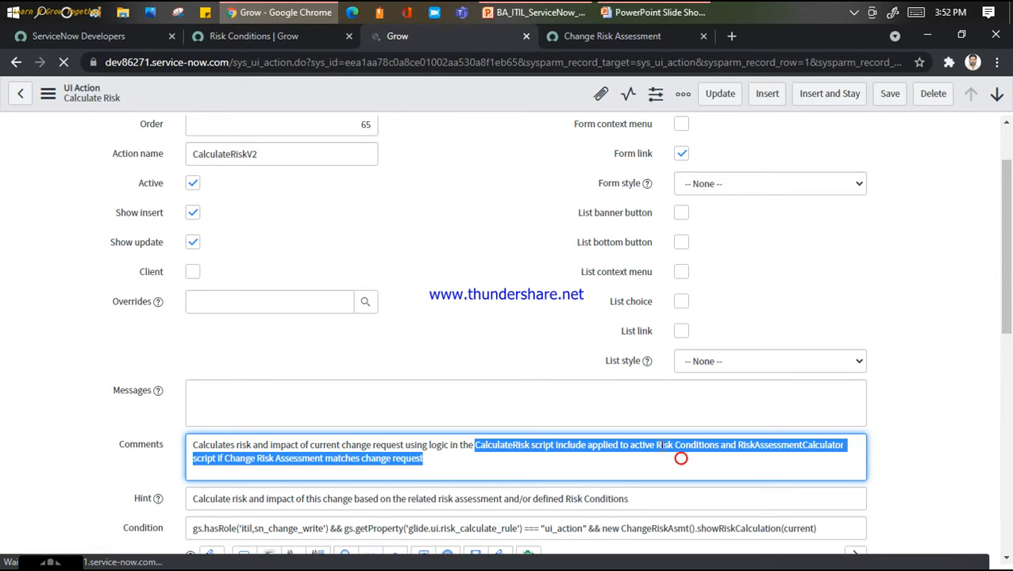
left_click(256, 36)
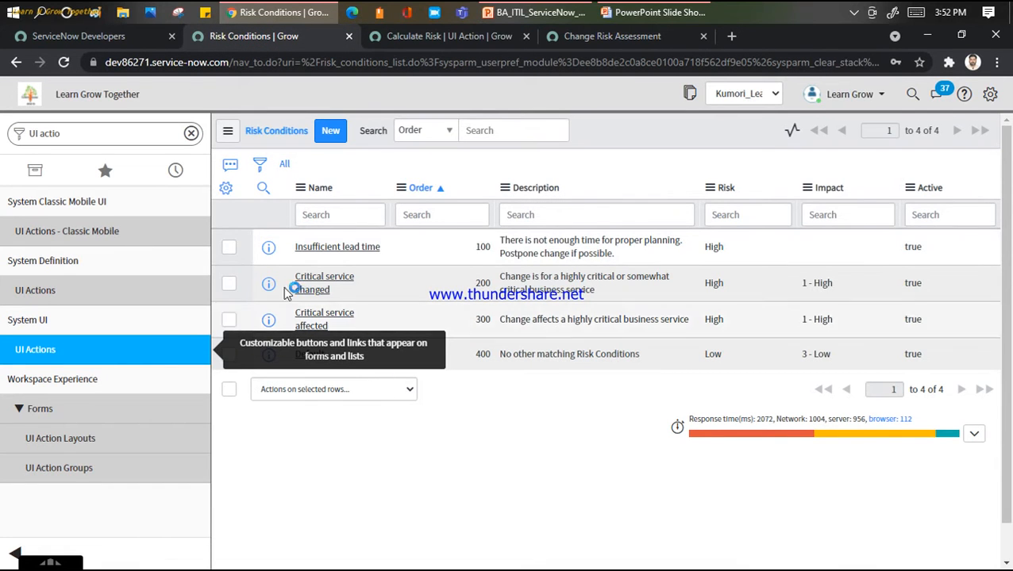
left_click(446, 36)
scroll(547, 367, "down", 5)
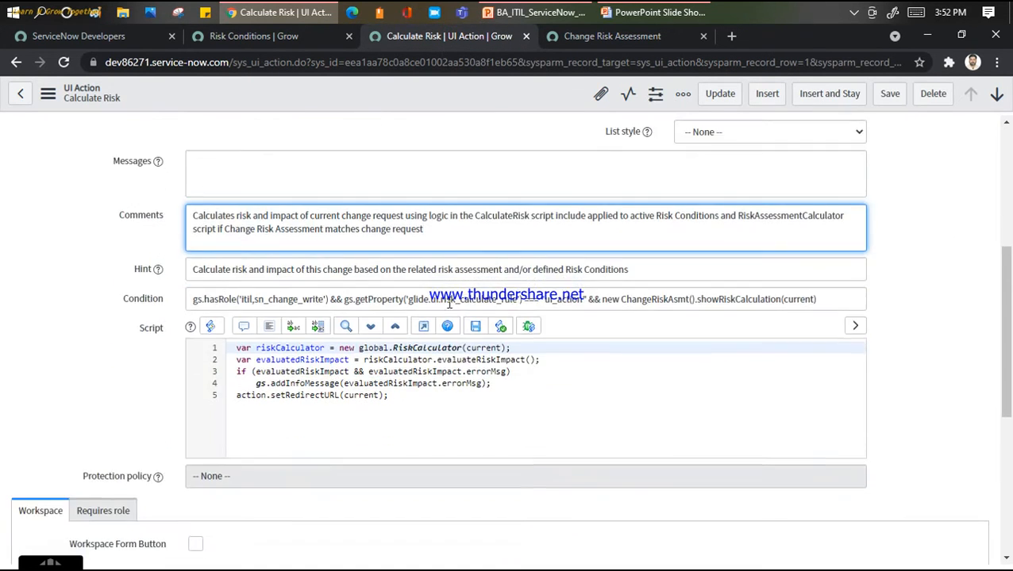
left_click_drag(400, 265, 226, 211)
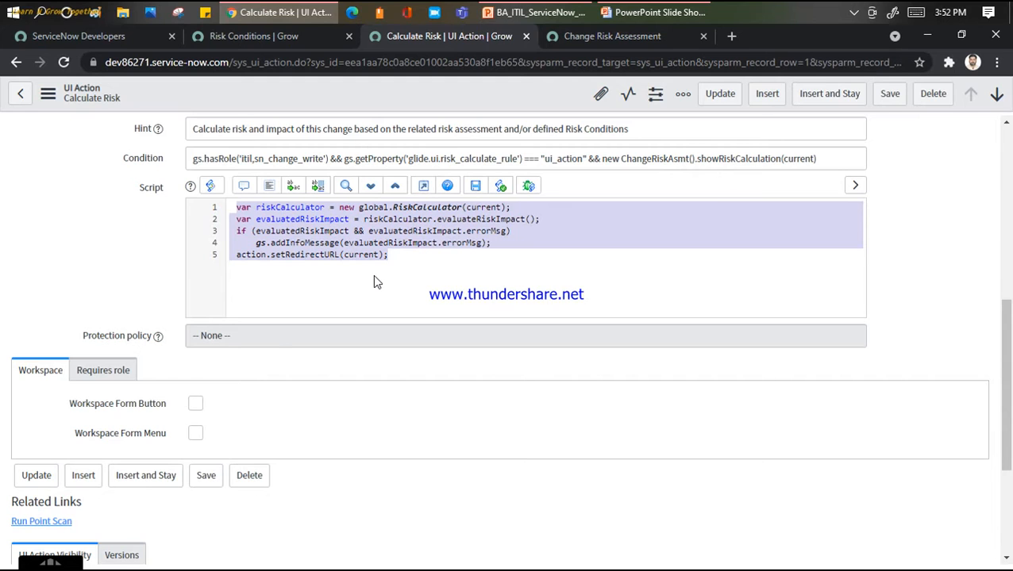
scroll(376, 282, "up", 3)
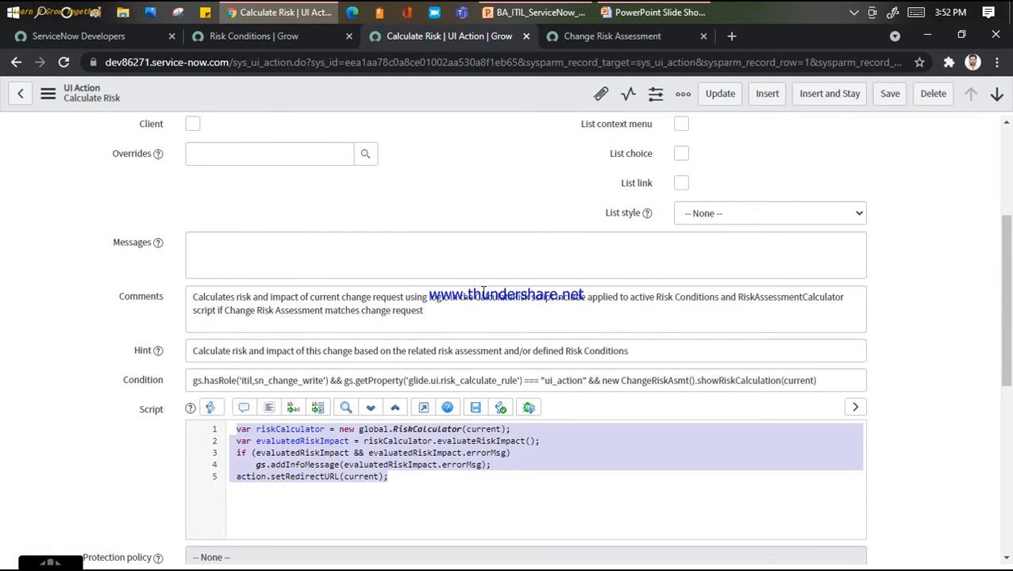
Highlight the CalculateRisk script include reference in the comments, and filter the navigator for "plugins" to open Plugins under System Definition.
left_click_drag(475, 294, 585, 297)
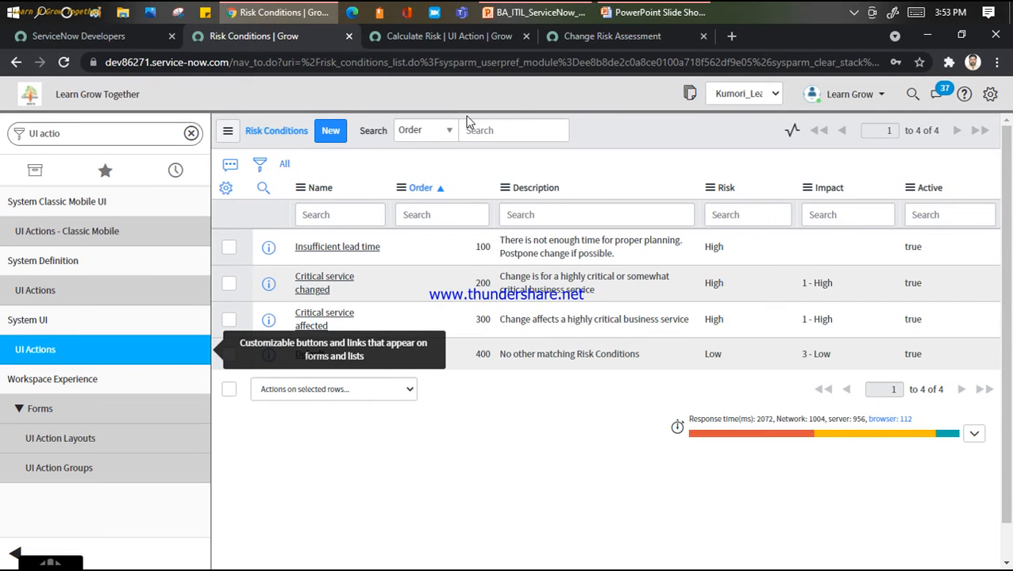
left_click(124, 135)
type("pl")
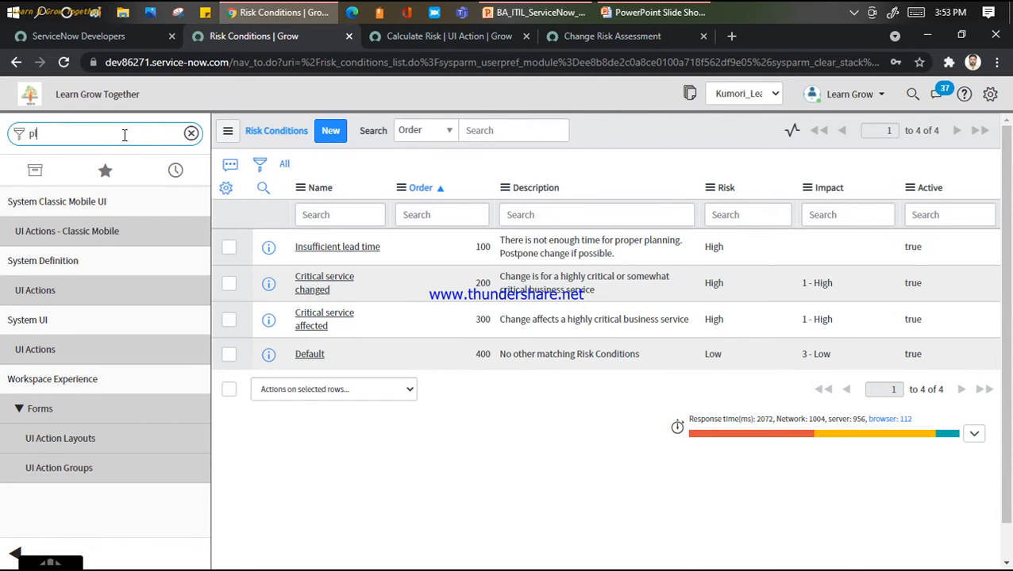
type("ugins")
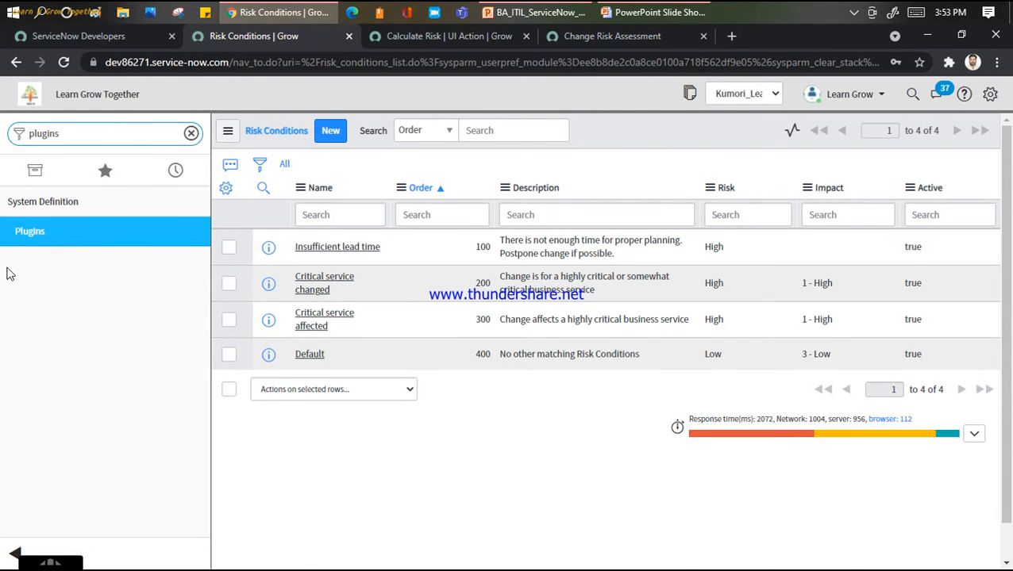
left_click(24, 234)
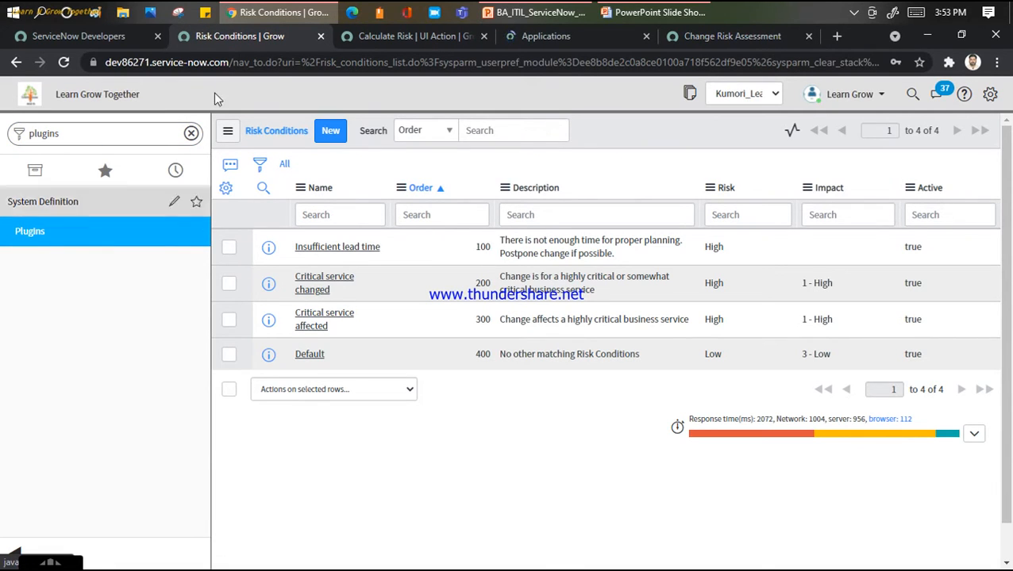
Go back from the Calculate Risk record and check the loading of the All Applications page.
left_click(429, 38)
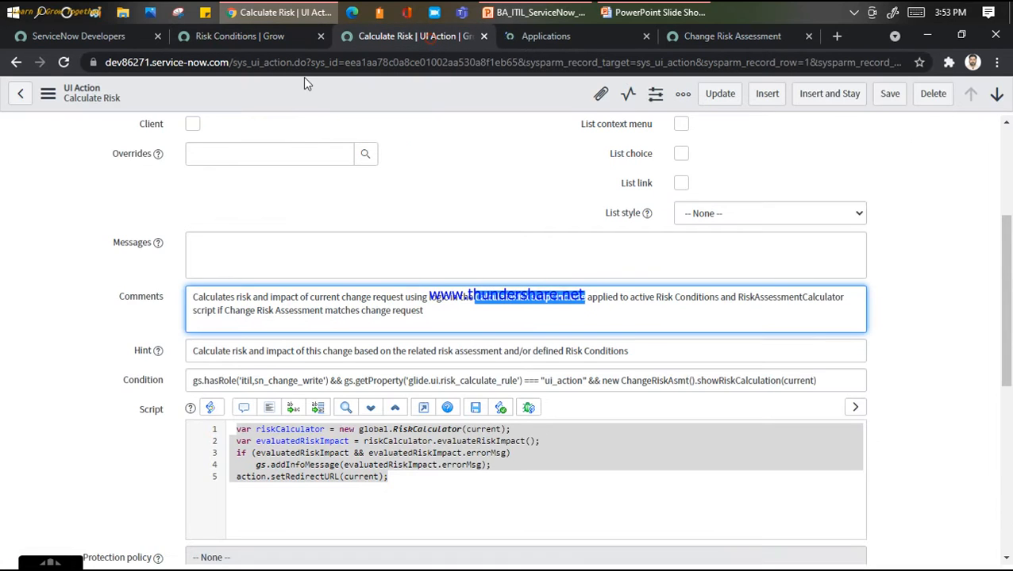
left_click(19, 93)
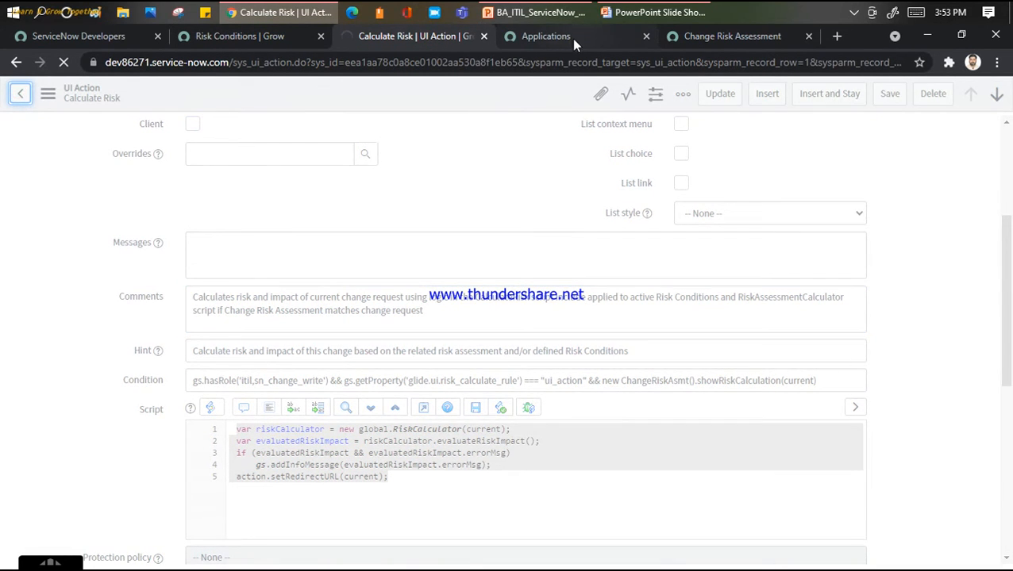
left_click(570, 37)
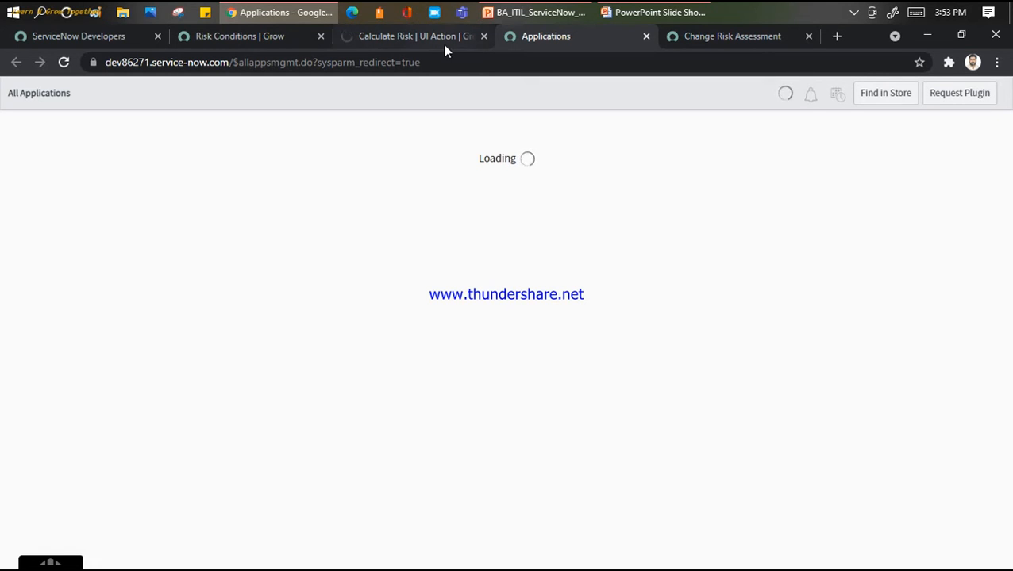
left_click(407, 38)
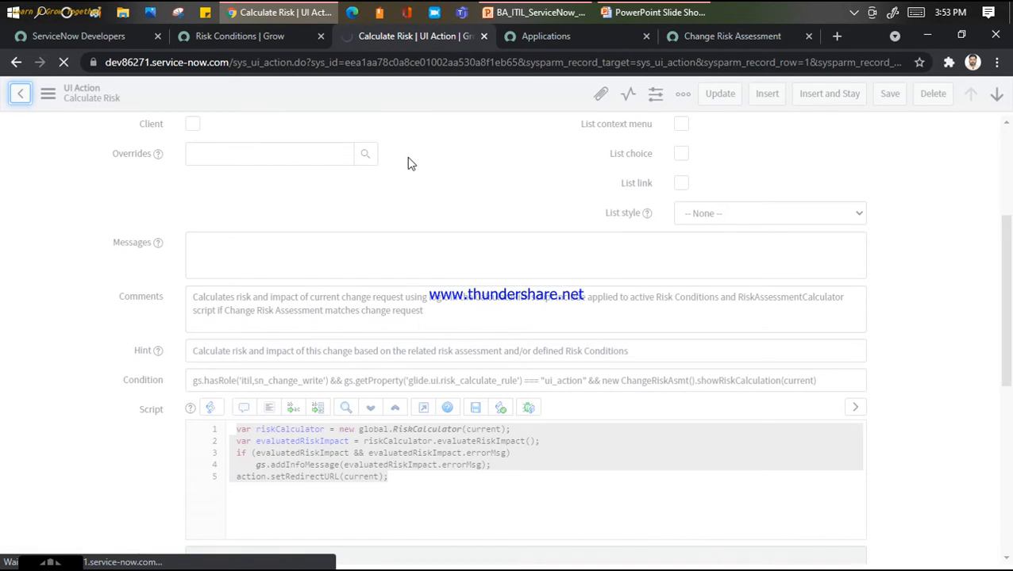
left_click(566, 42)
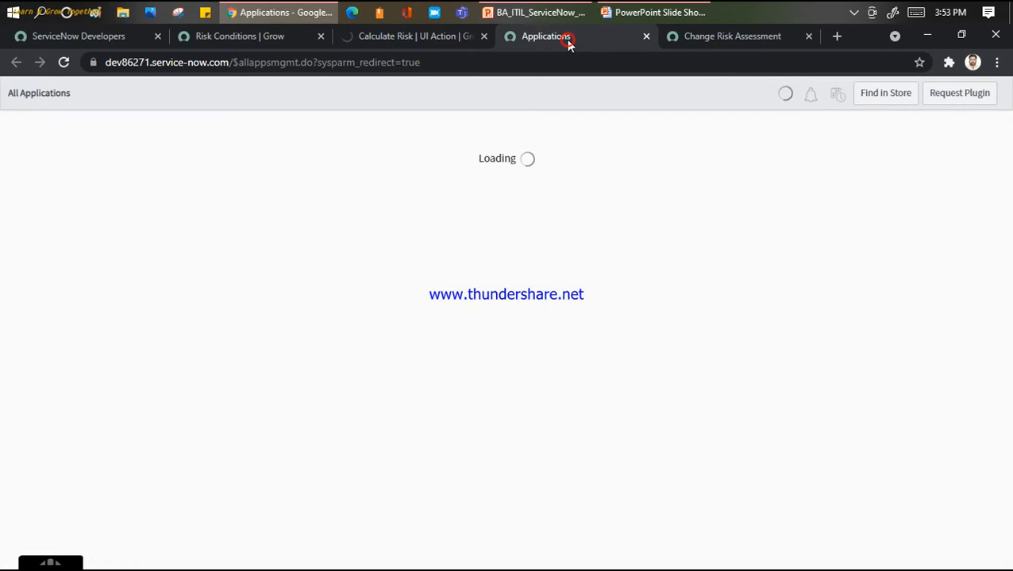
left_click(429, 35)
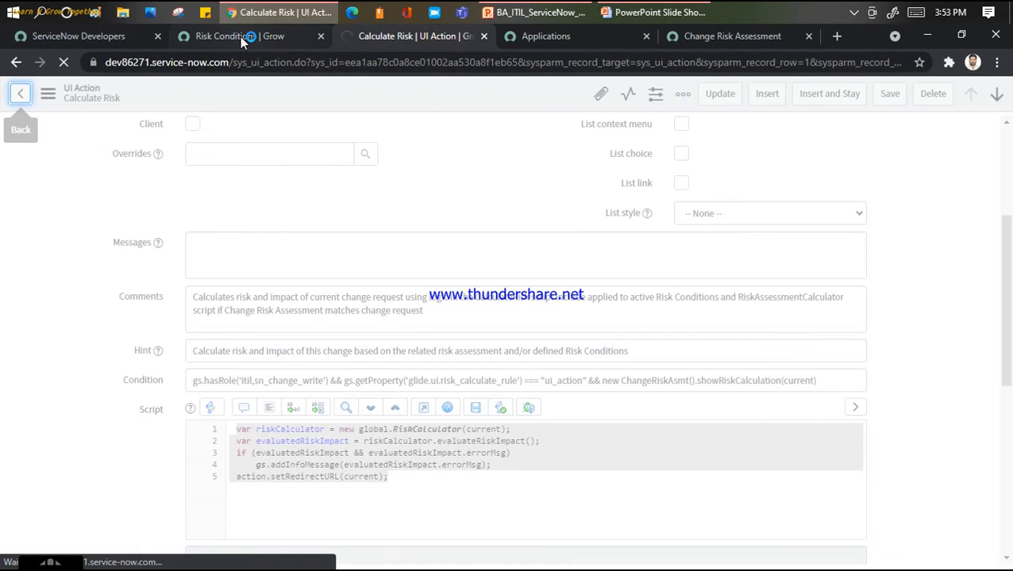
Filter the navigator for "change" and open Create New under the Change application.
left_click(240, 36)
left_click(85, 136)
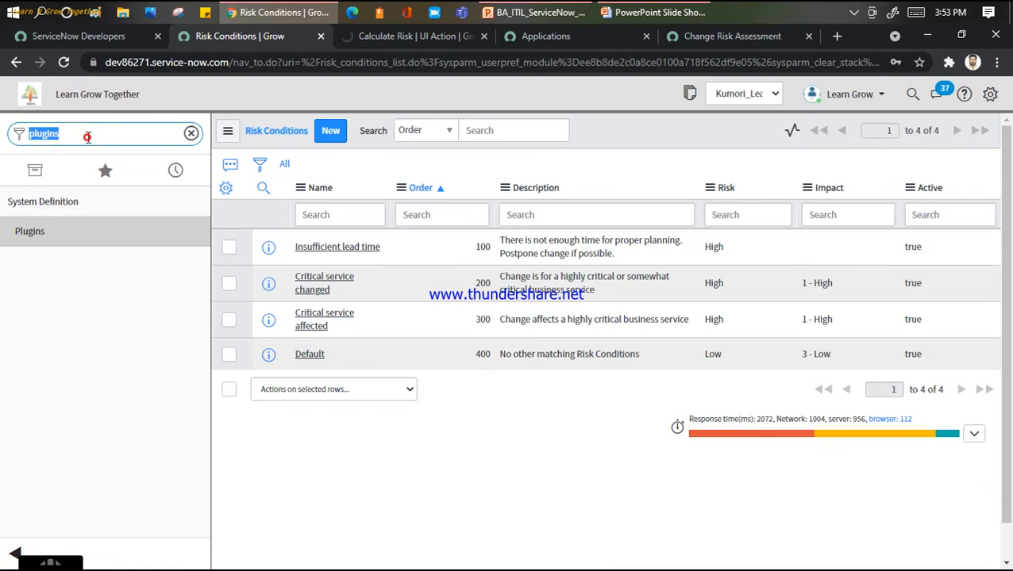
type("can")
key("BackSpace")
key("BackSpace")
type("hange")
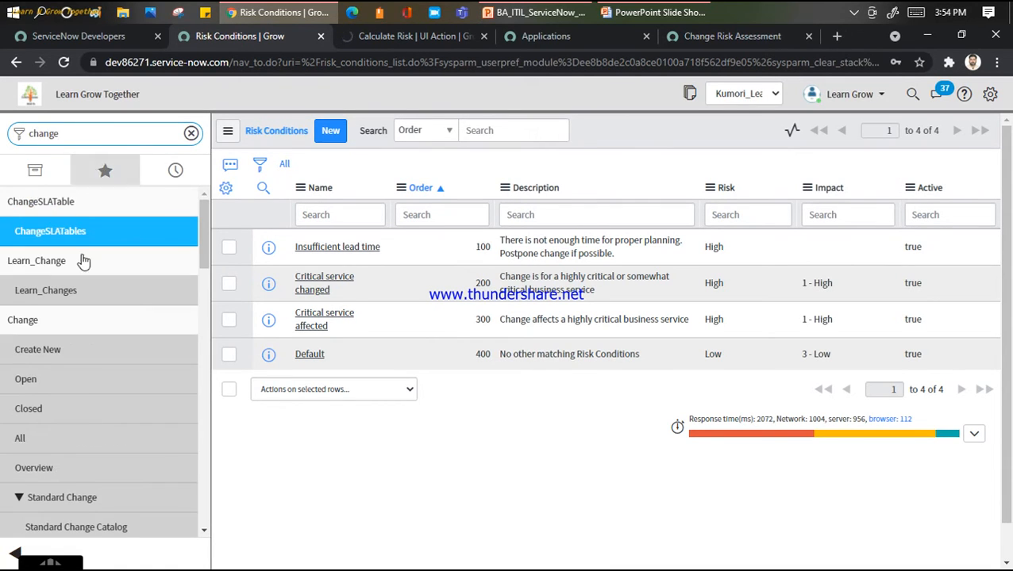
left_click(49, 349)
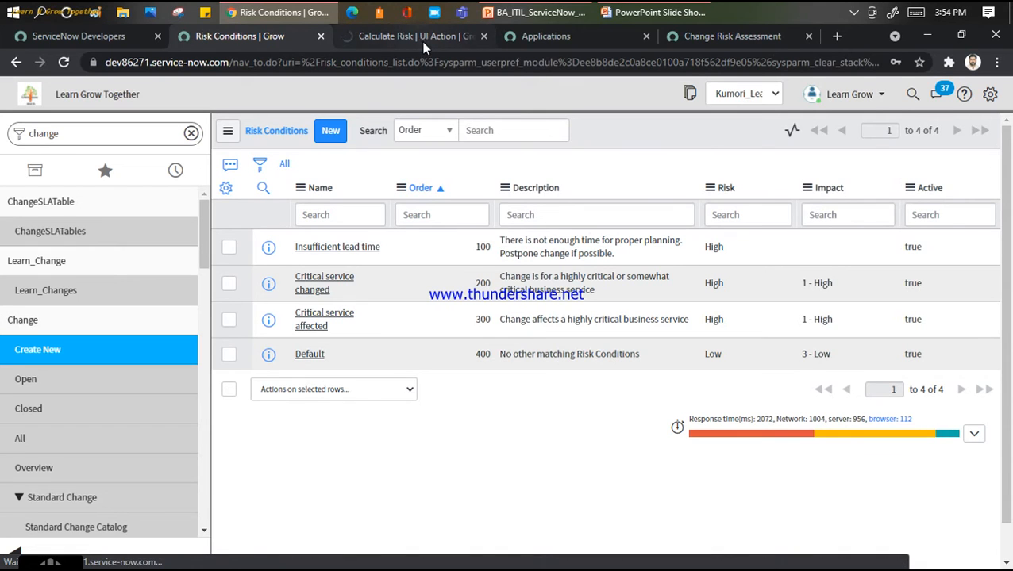
left_click(565, 35)
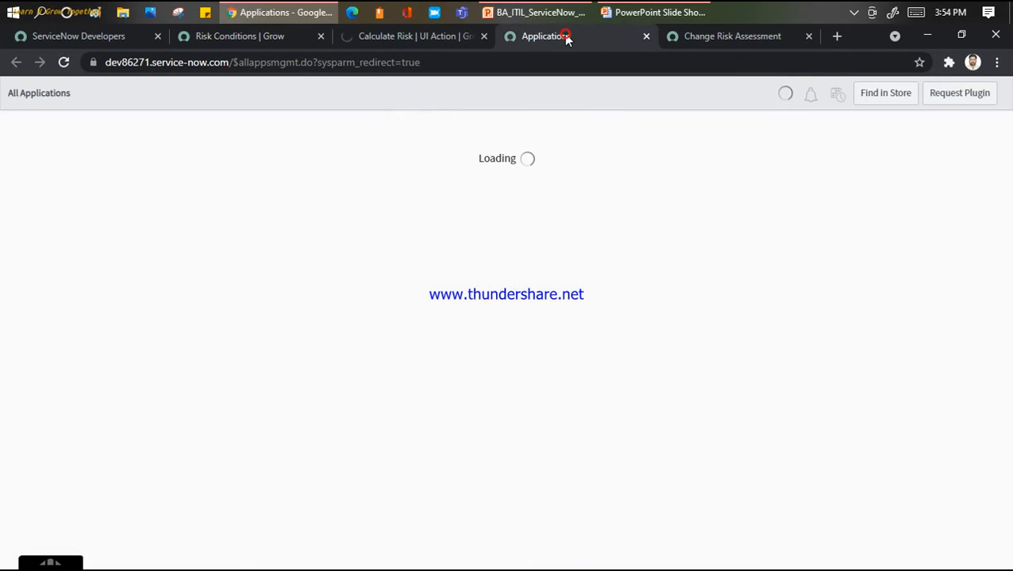
left_click(409, 35)
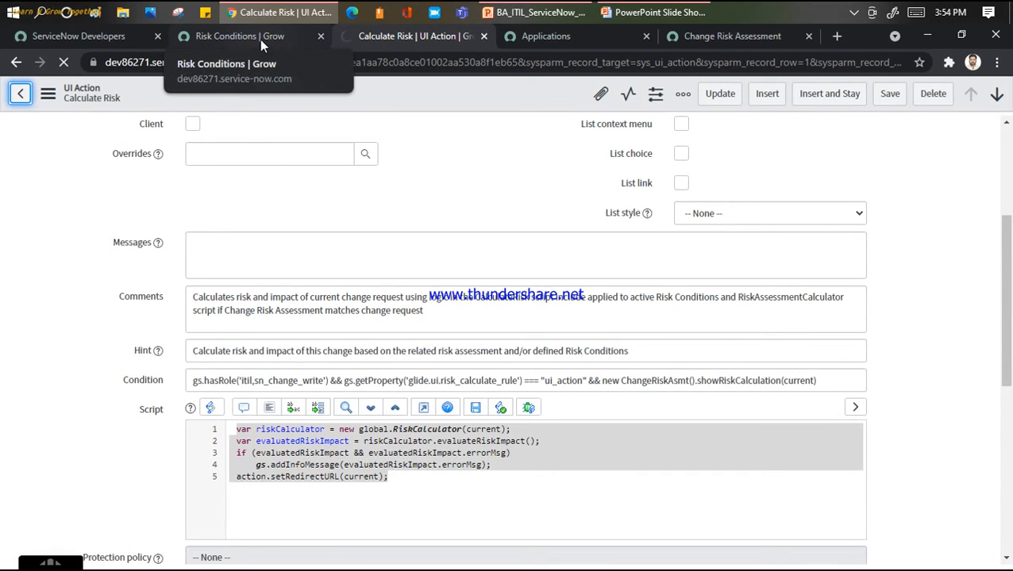
left_click(259, 39)
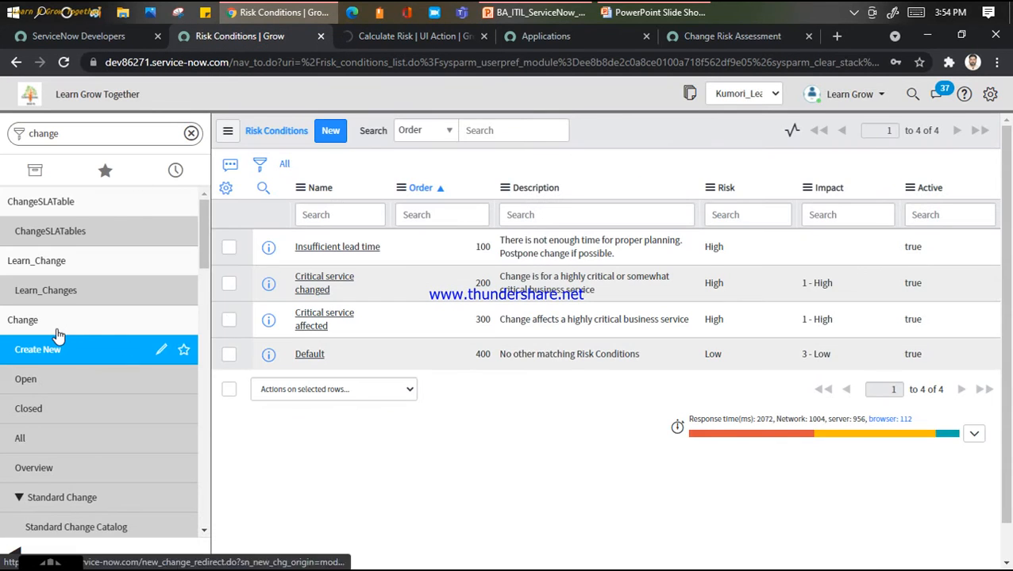
left_click(55, 338)
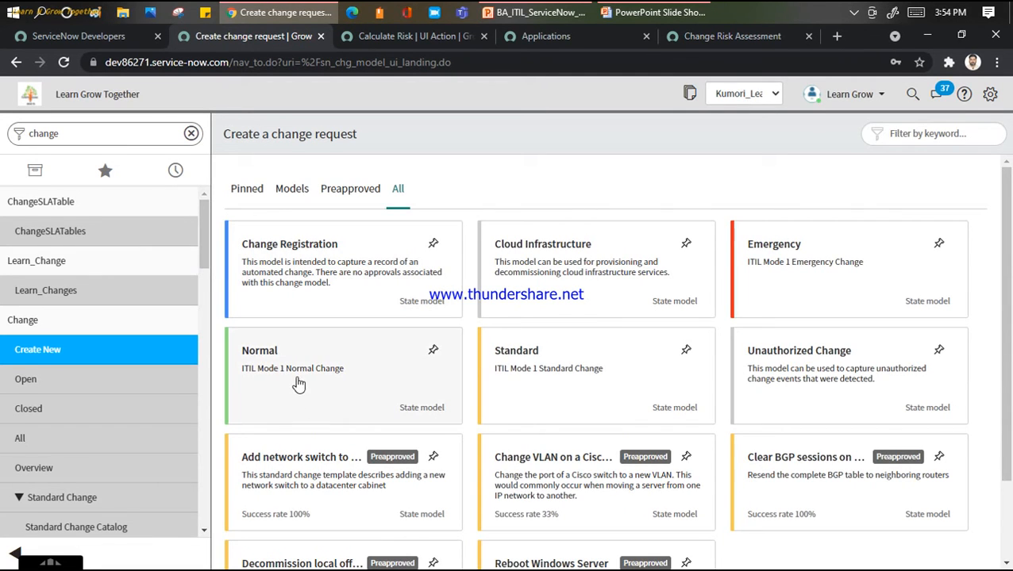
Go back from the Calculate Risk record, search All Applications for "risk a" and examine the Change Management - Risk Assessment plugin.
left_click(391, 40)
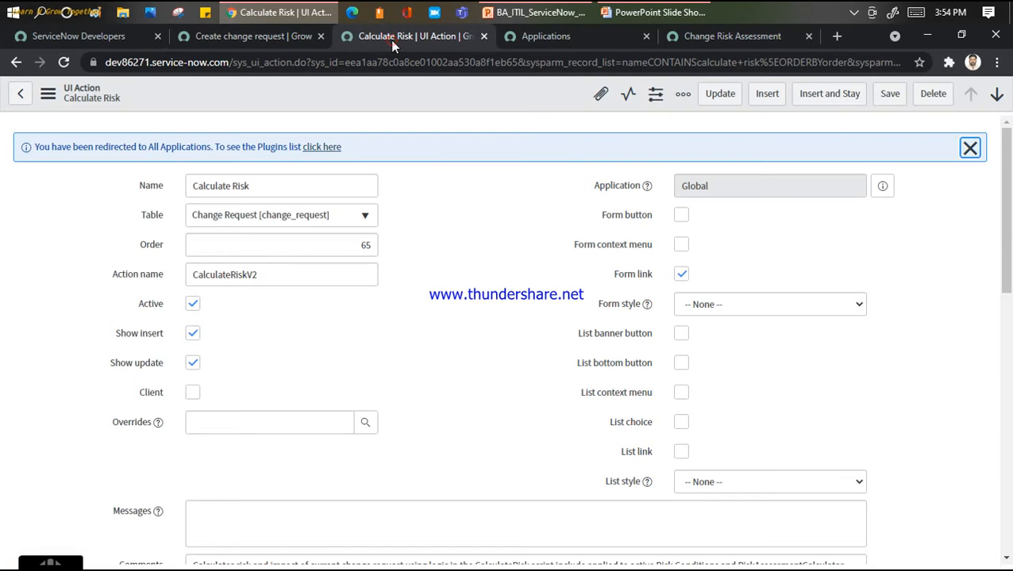
left_click(19, 94)
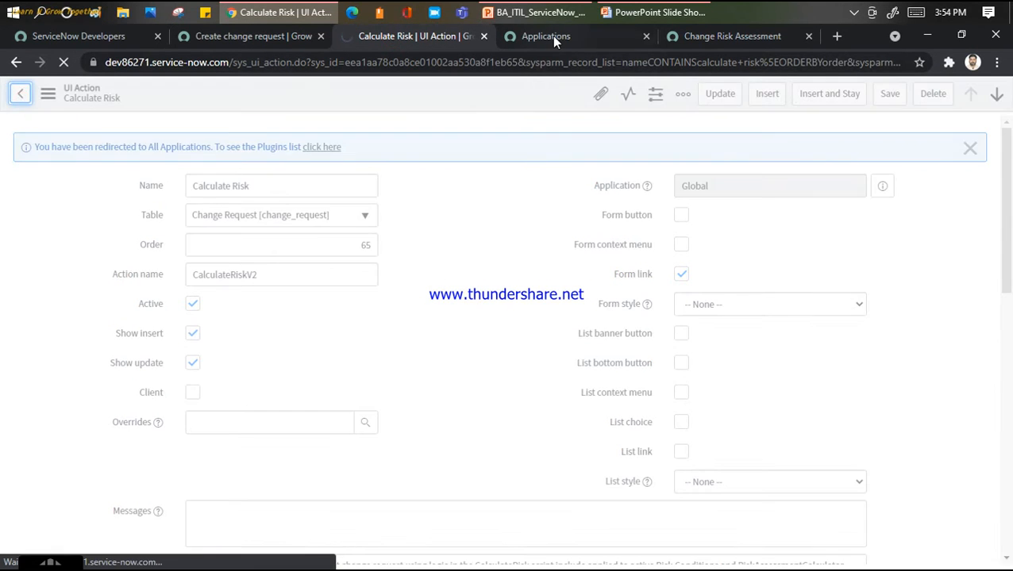
left_click(551, 37)
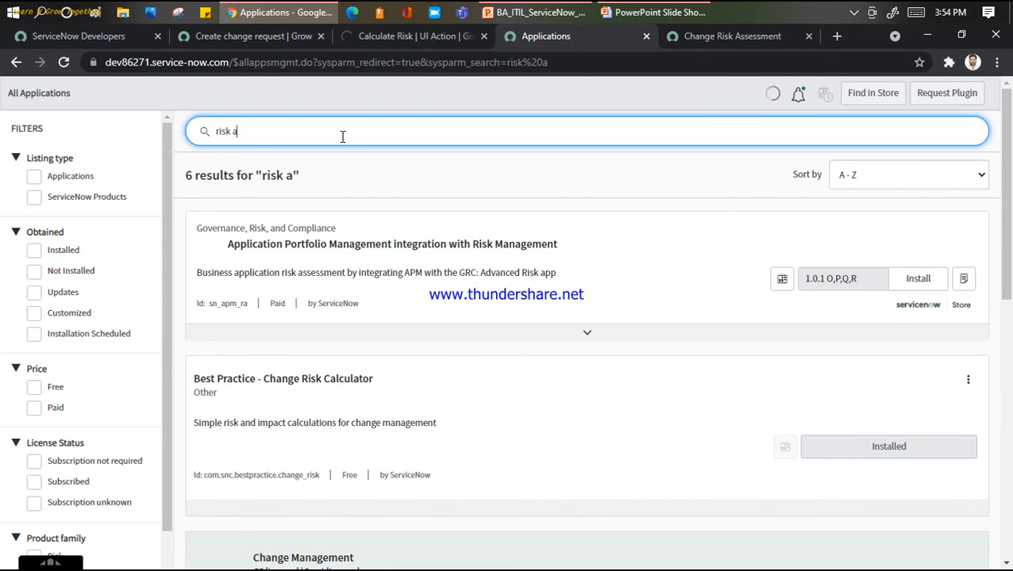
scroll(471, 216, "down", 2)
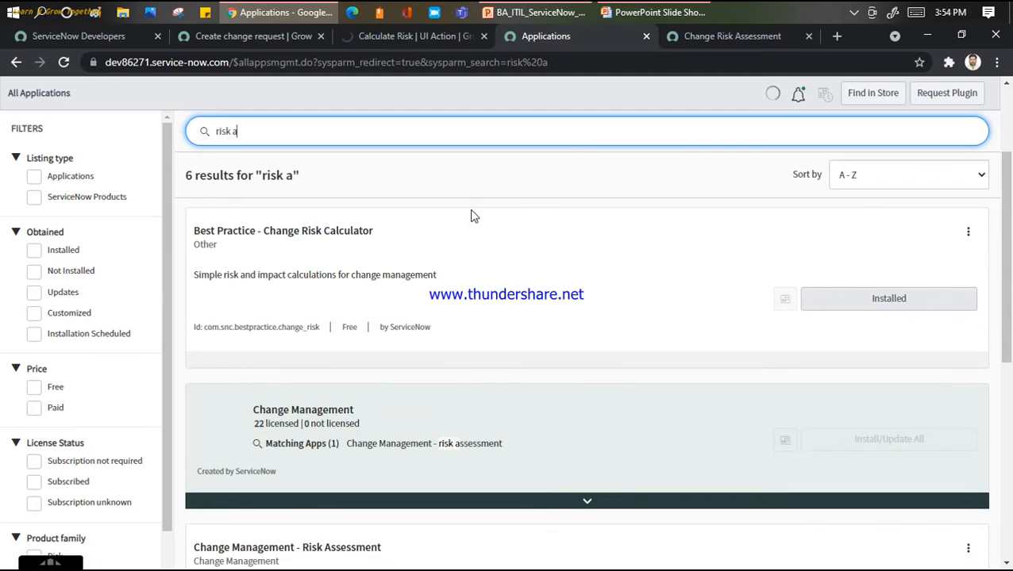
scroll(471, 216, "down", 2)
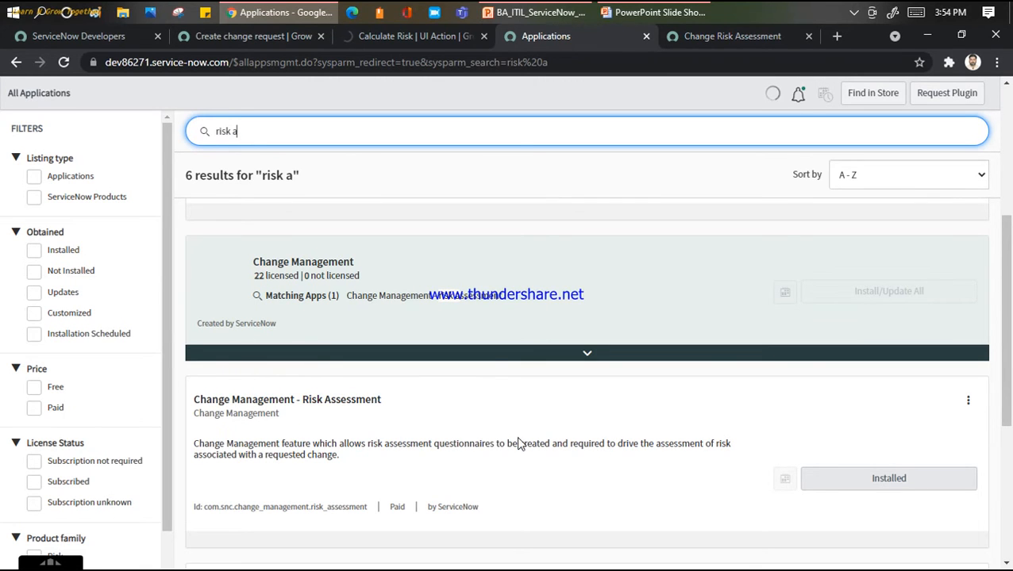
scroll(485, 375, "up", 3)
Create a change request from the Normal model with the short description "Plugin" and save it.
left_click(254, 35)
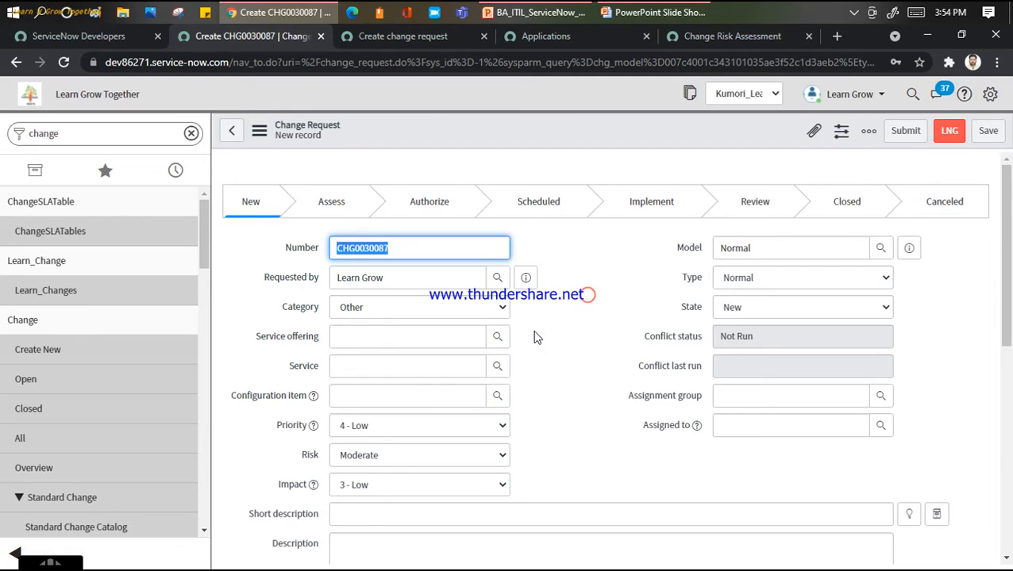
left_click(371, 511)
scroll(407, 477, "down", 2)
type("Plugin ac")
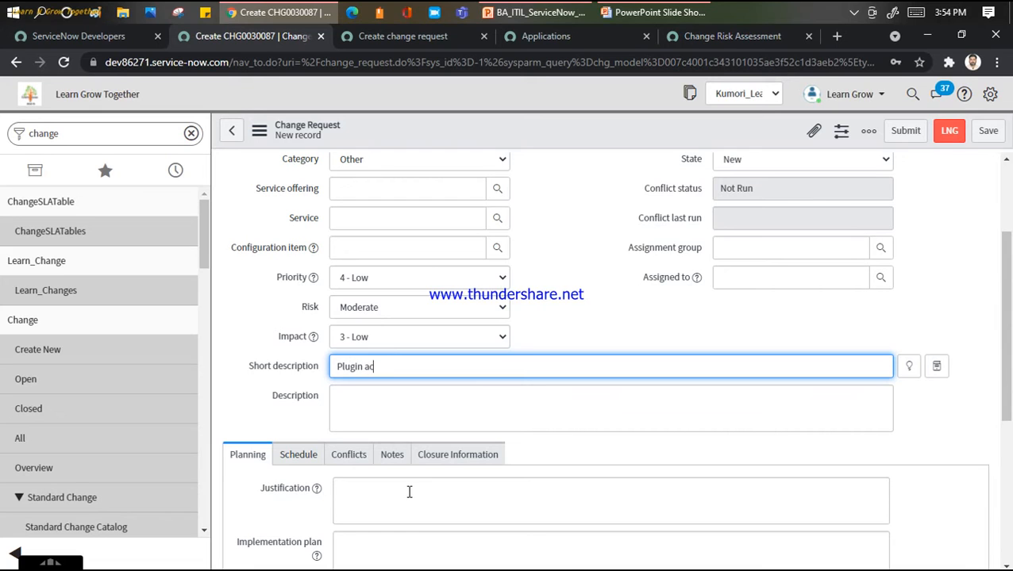
key("BackSpace")
key("BackSpace")
left_click(988, 133)
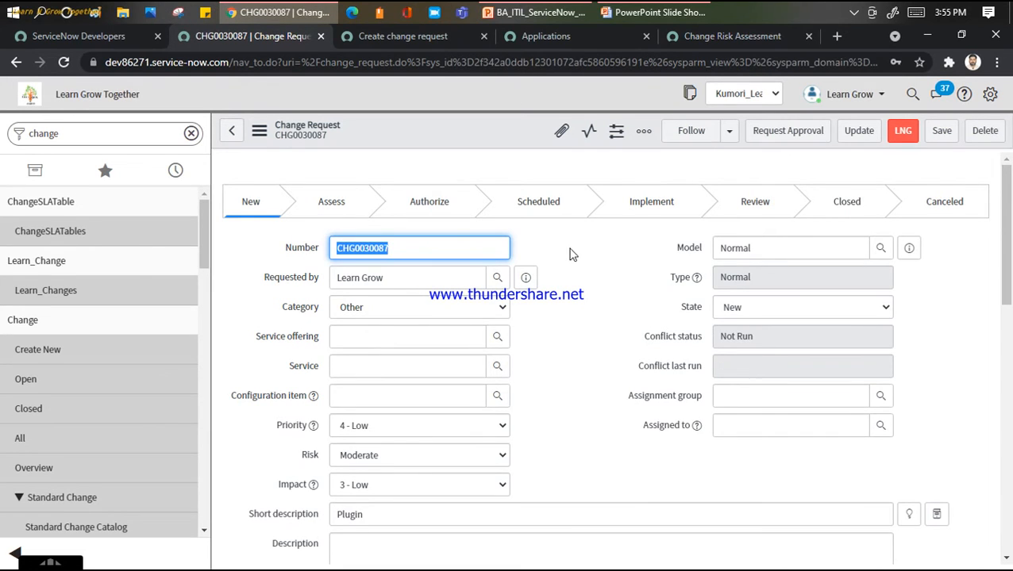
Open the Risk Assessment questionnaire of the saved change request and review all its questions.
scroll(570, 252, "down", 10)
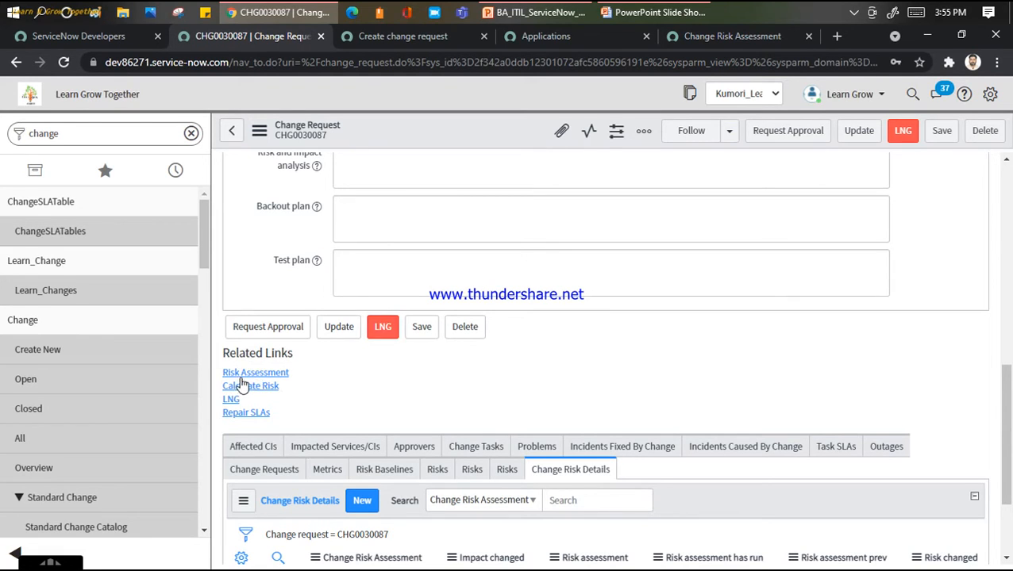
left_click(249, 376)
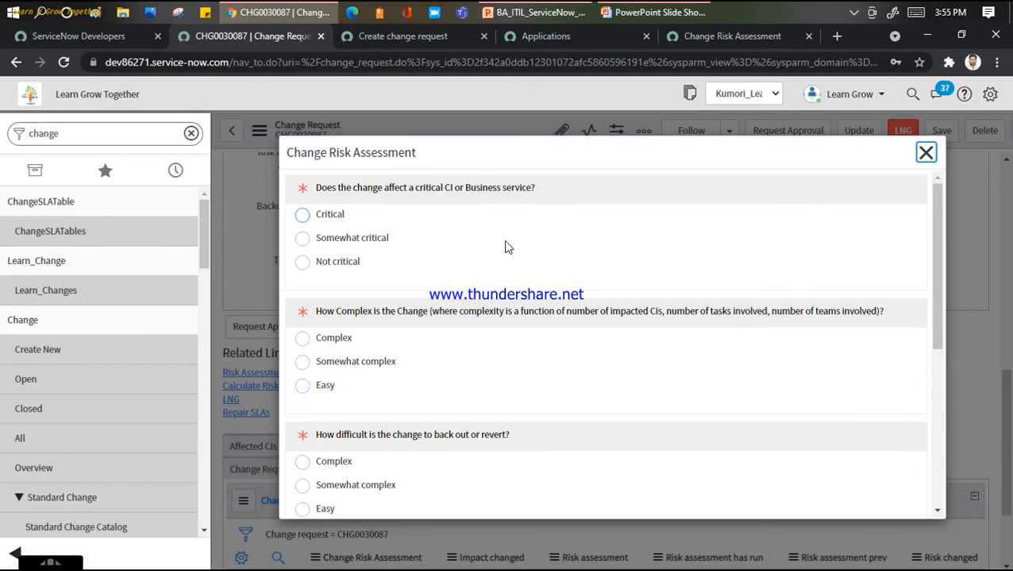
scroll(504, 238, "down", 5)
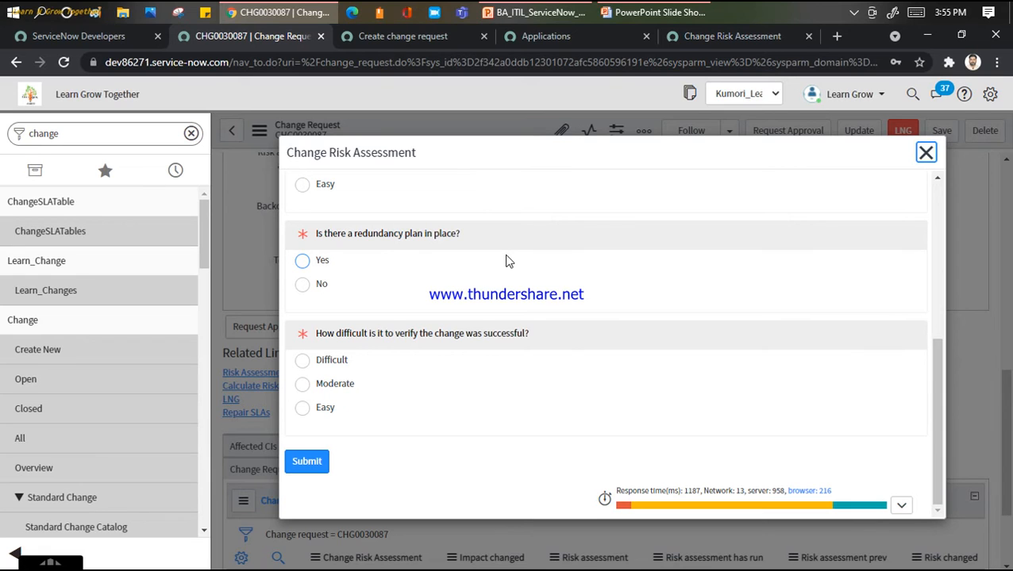
scroll(508, 261, "up", 10)
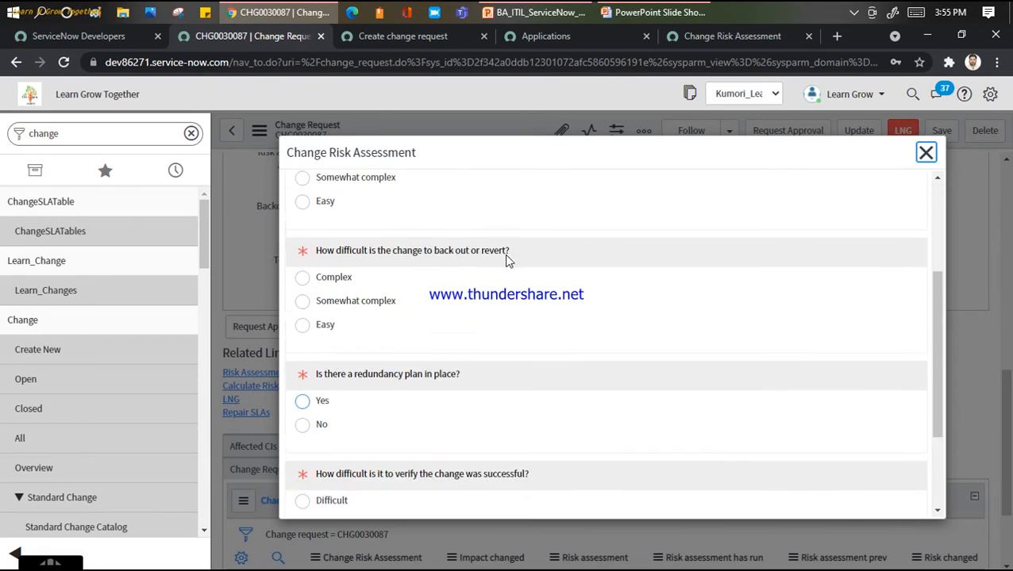
Submit the risk assessment with Critical for the affected service, Easy for complexity, back-out and verification, and No for the redundancy plan.
left_click(304, 214)
left_click(302, 386)
scroll(357, 382, "down", 2)
left_click(302, 361)
left_click(302, 461)
scroll(409, 441, "down", 2)
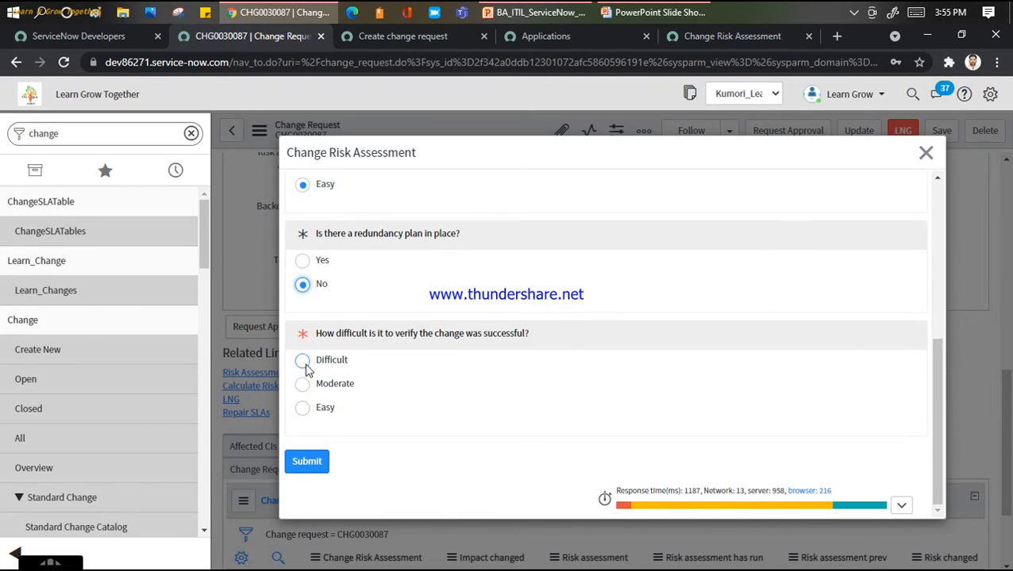
left_click(302, 408)
left_click(313, 463)
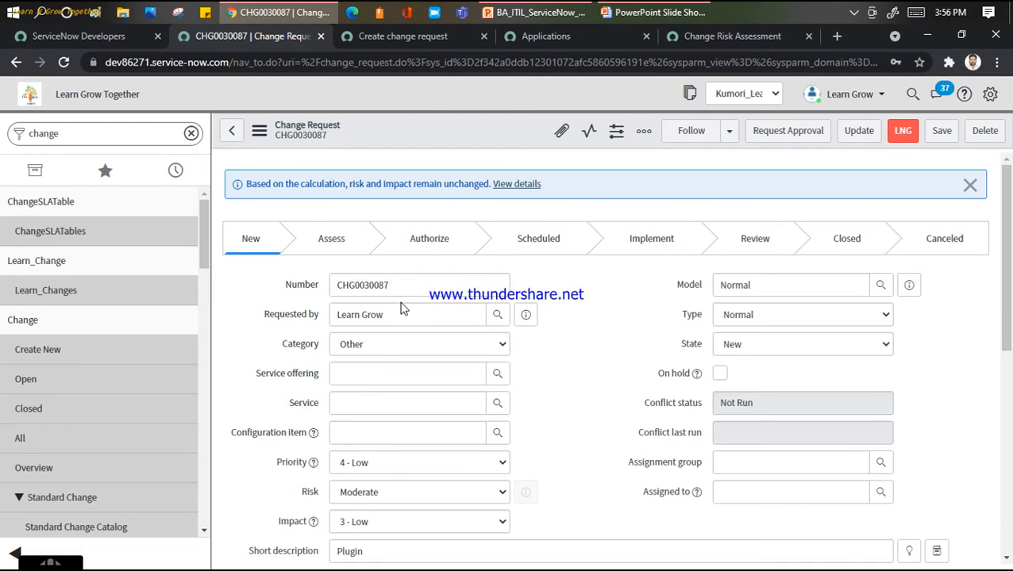
Read the risk calculation message and open the Change Risk Assessment record from the change request's Change Risk Details.
left_click_drag(262, 178, 487, 191)
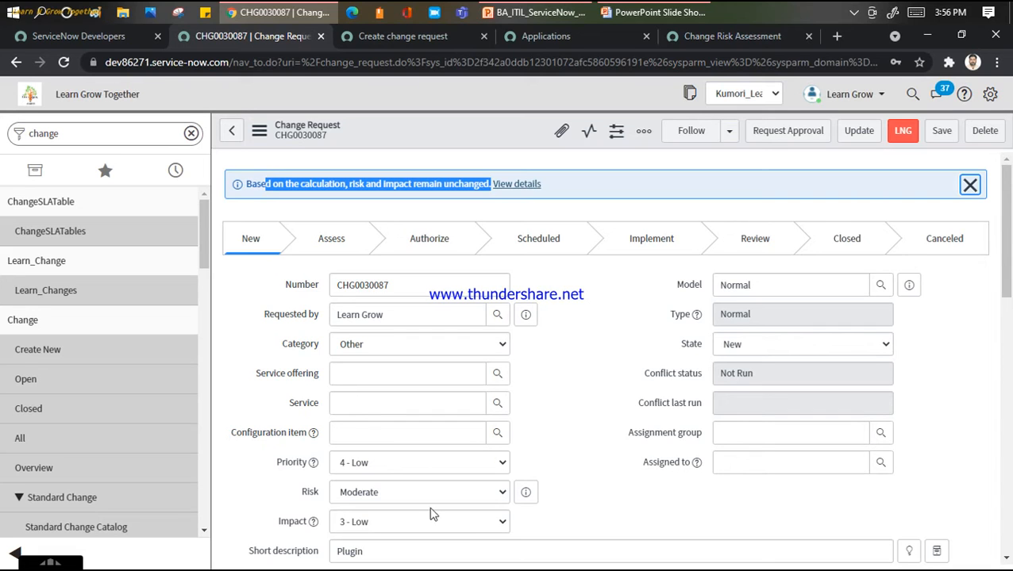
left_click(579, 329)
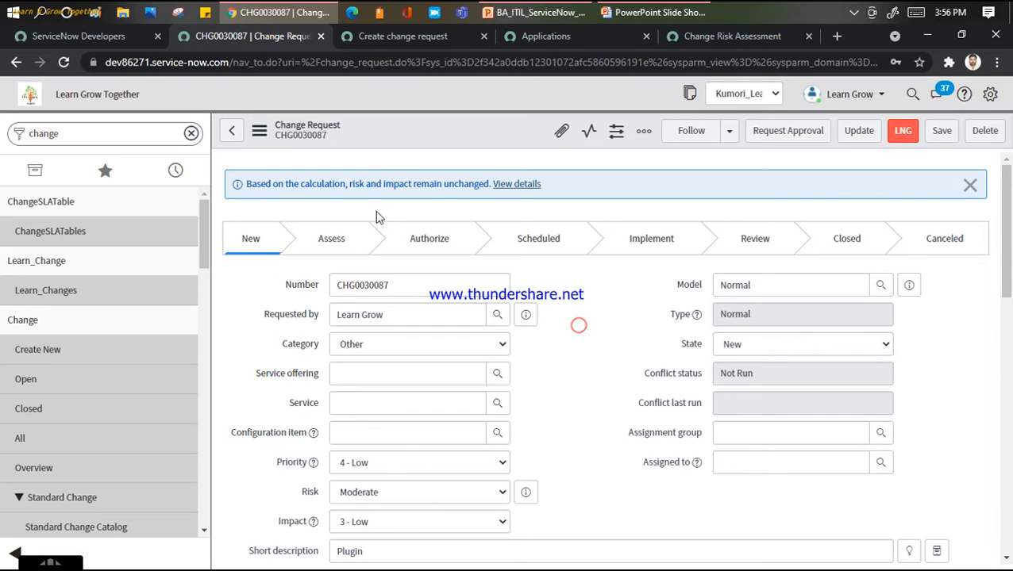
scroll(588, 327, "down", 10)
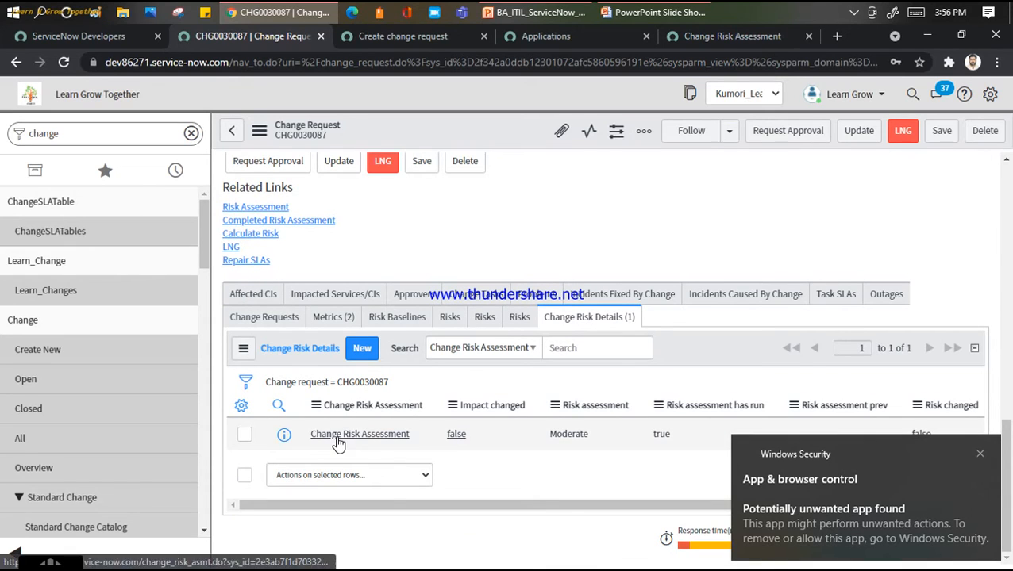
left_click(381, 440)
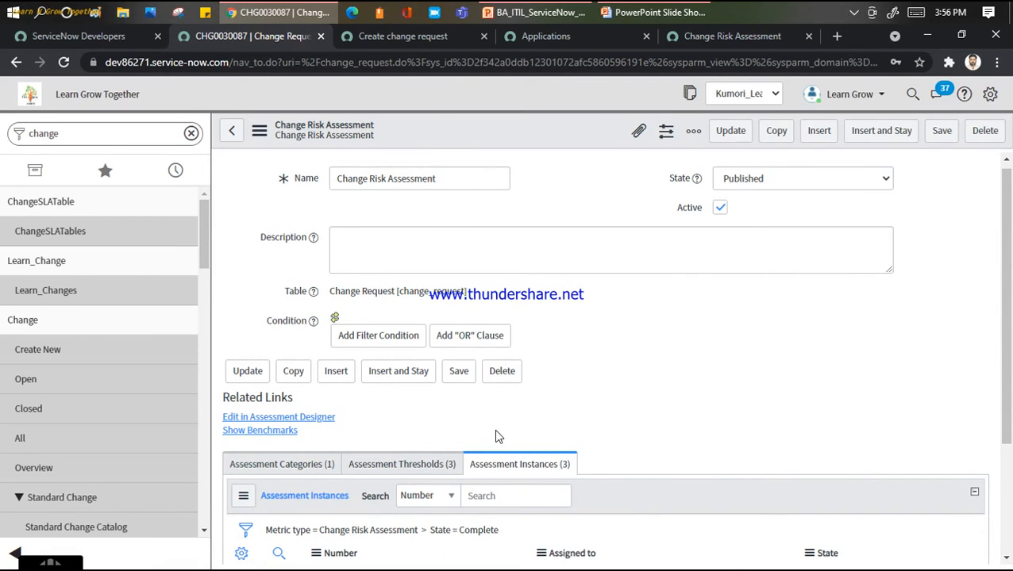
Open the last listed assessment instance of the Change Risk Assessment and review the values recorded for its questions.
scroll(509, 479, "down", 5)
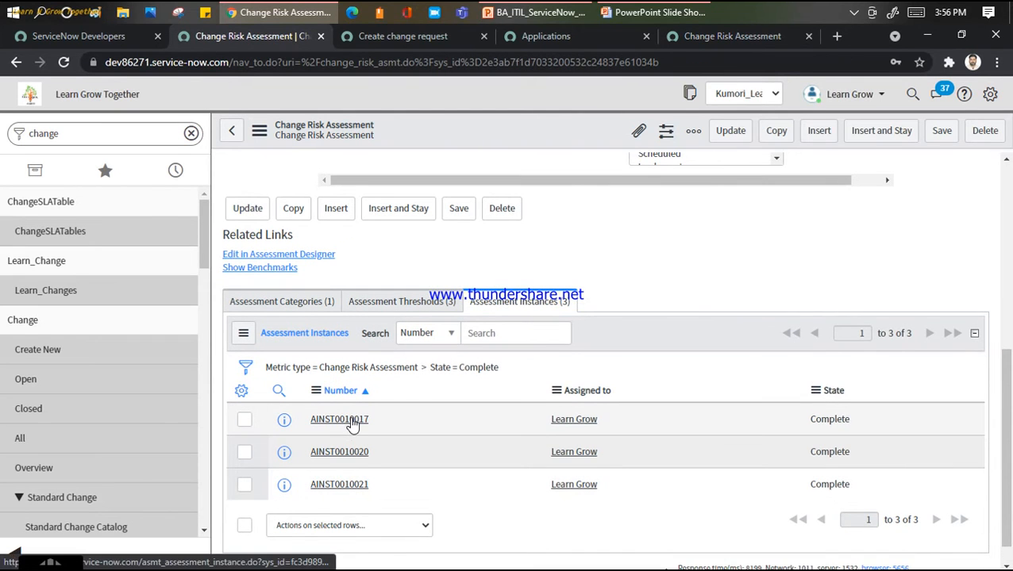
left_click(341, 487)
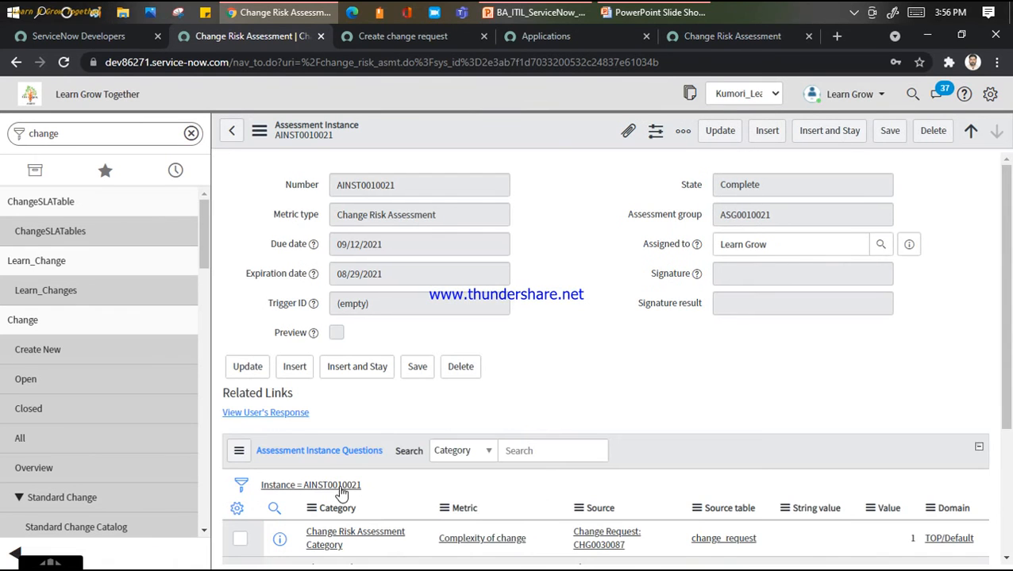
scroll(575, 249, "down", 3)
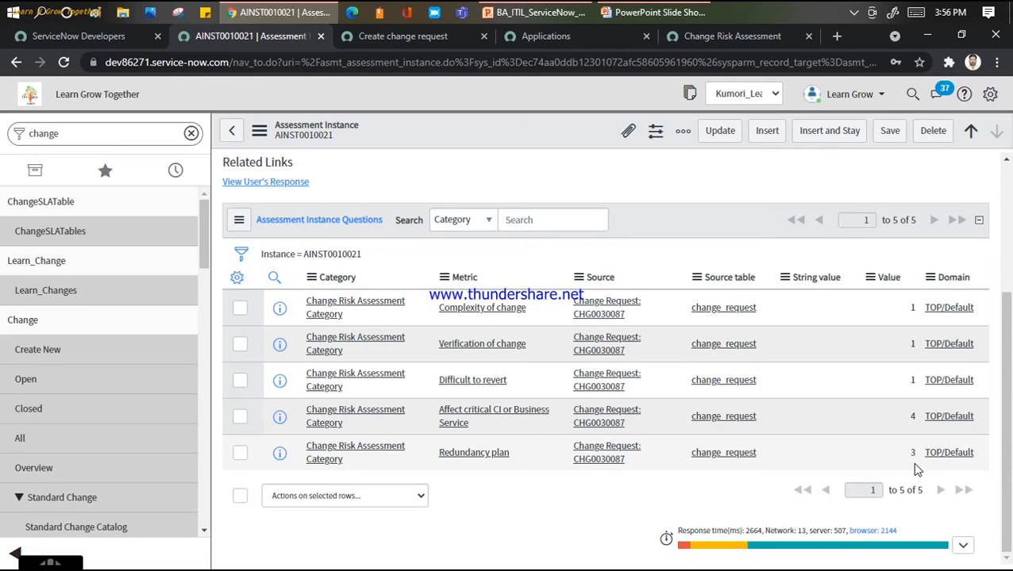
Filter the application navigator for "risk" and open Change's Risk Assessments list, checking the risk assessment flow slide in the slide show.
left_click(105, 139)
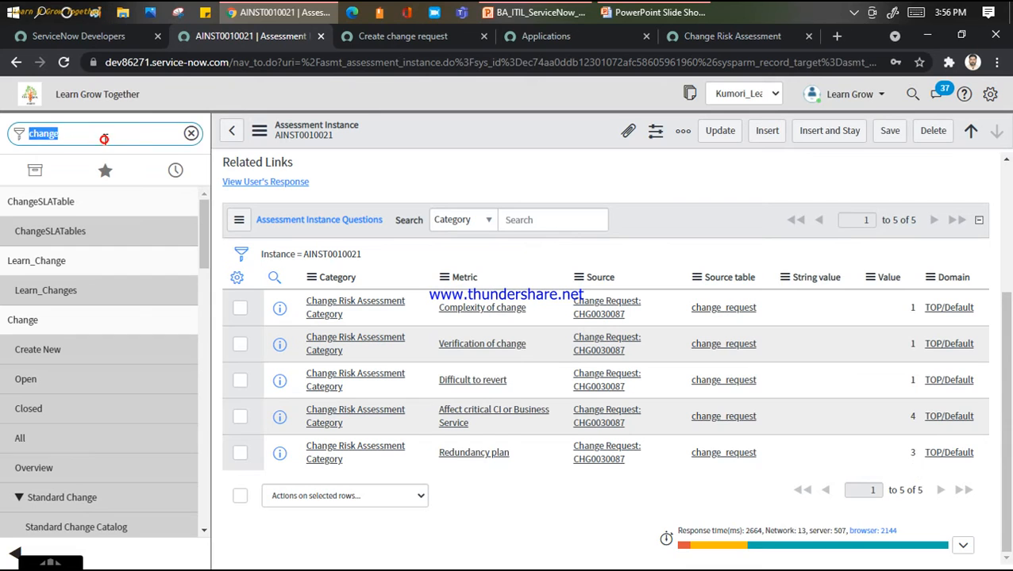
type("risk")
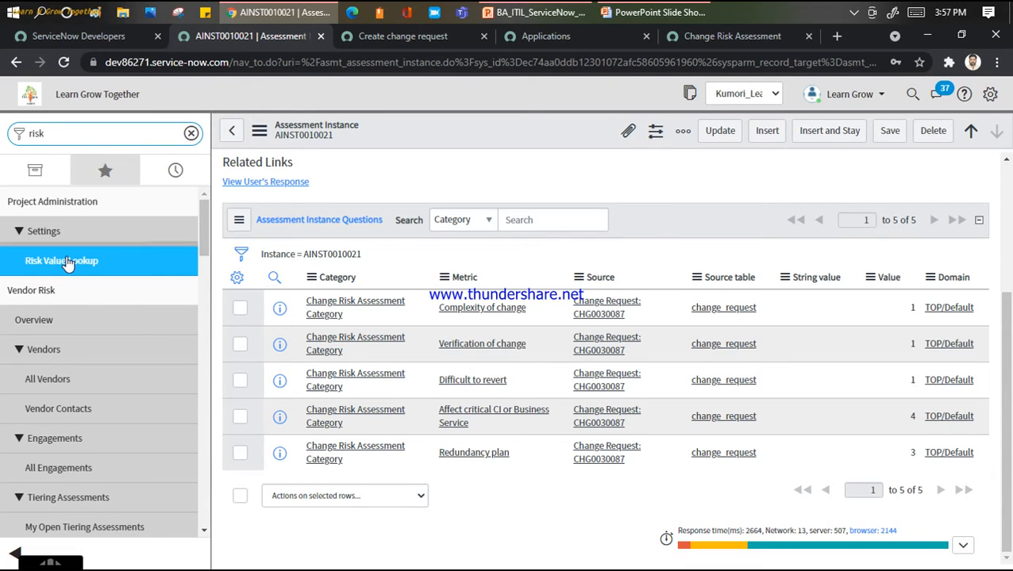
scroll(71, 262, "down", 10)
scroll(70, 264, "down", 10)
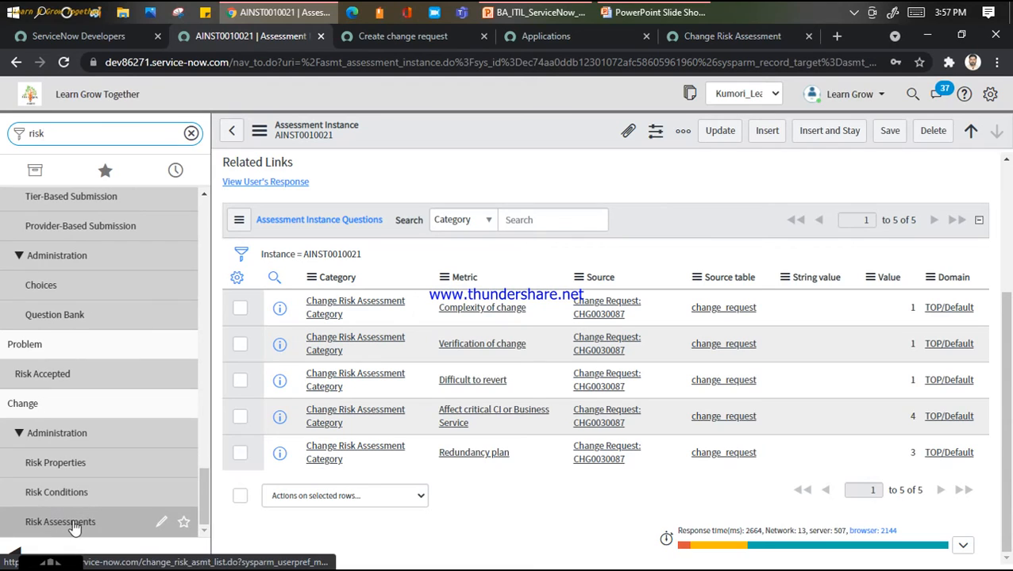
left_click(65, 524)
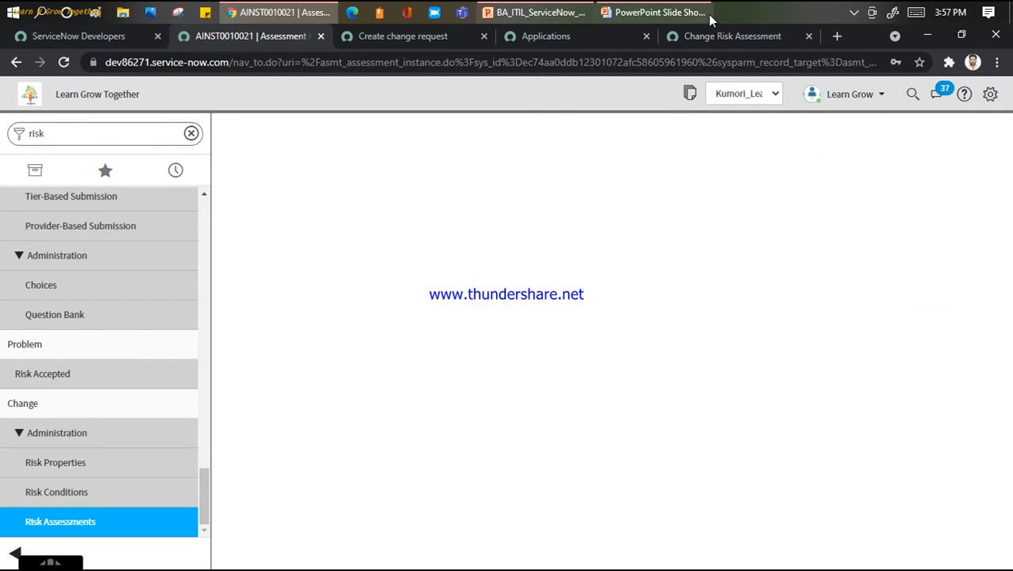
left_click(664, 12)
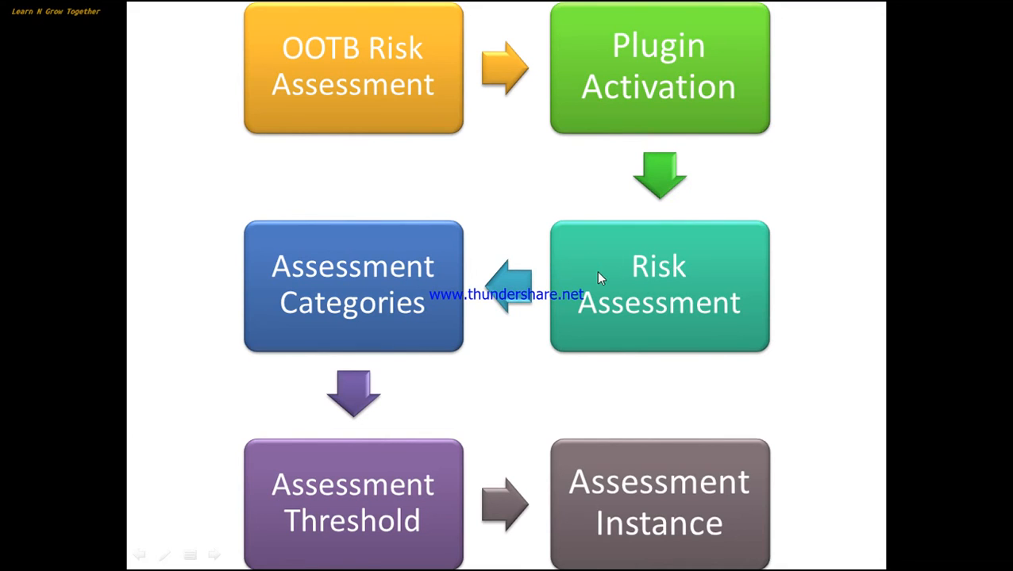
key("alt+Tab")
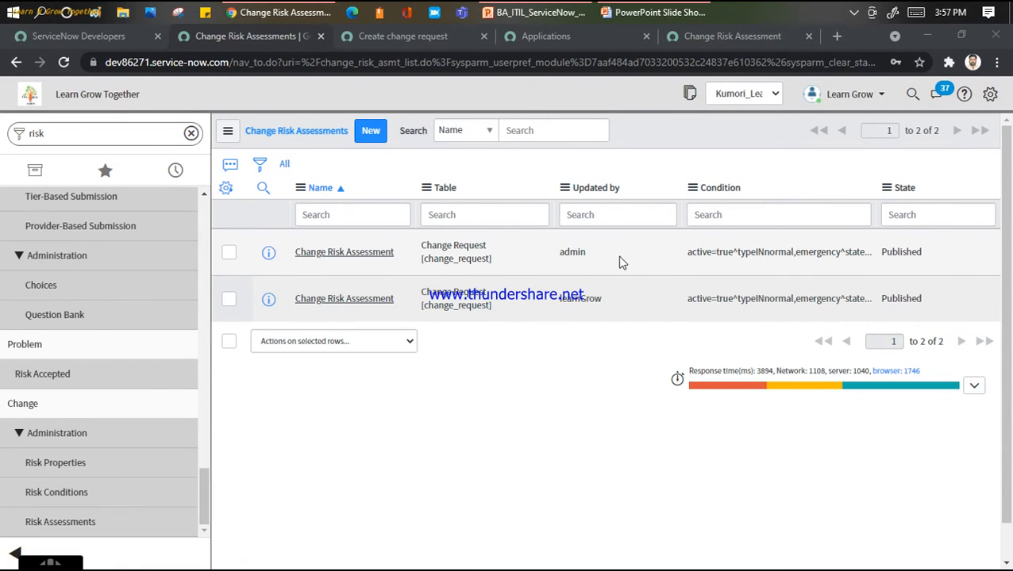
Open the Change Risk Assessment record updated by admin and examine its state options and its active, type and state conditions.
left_click(354, 258)
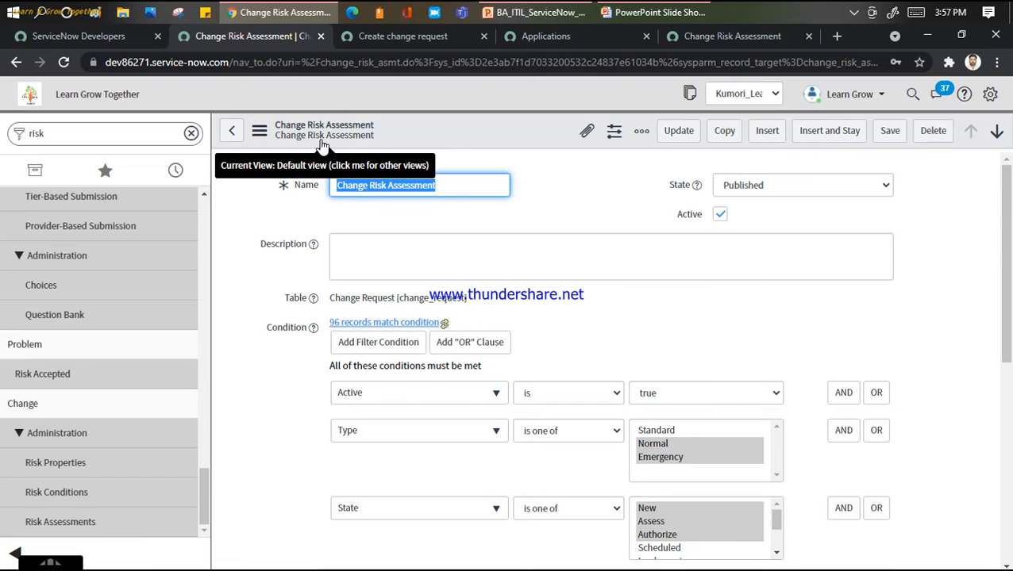
left_click(585, 200)
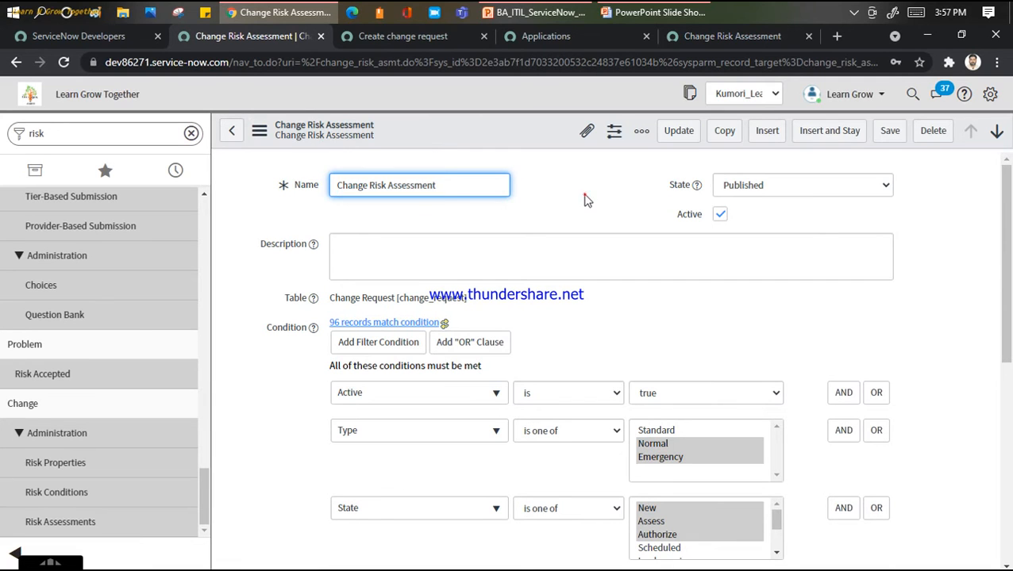
scroll(698, 234, "down", 1)
scroll(698, 234, "up", 1)
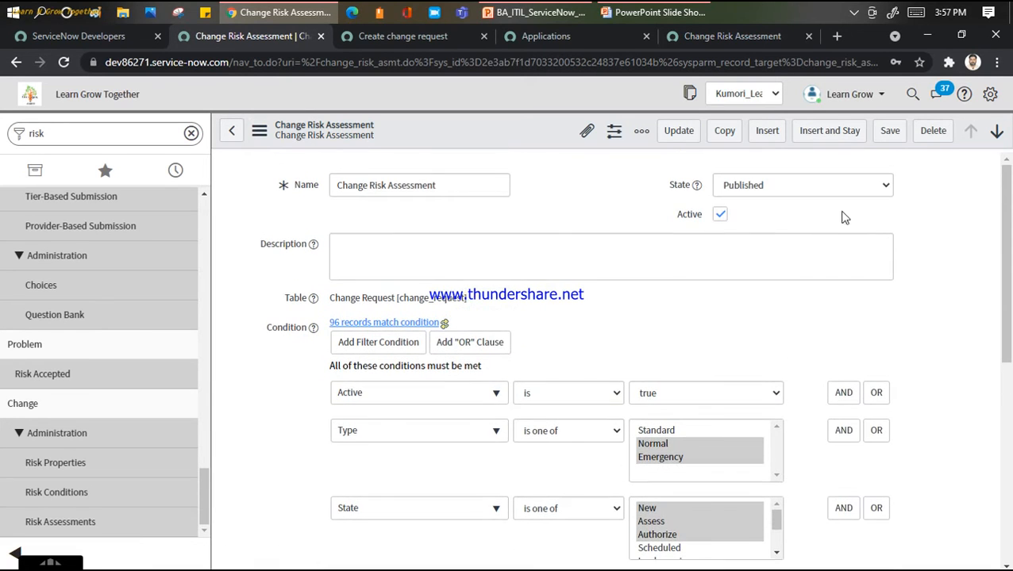
left_click(811, 192)
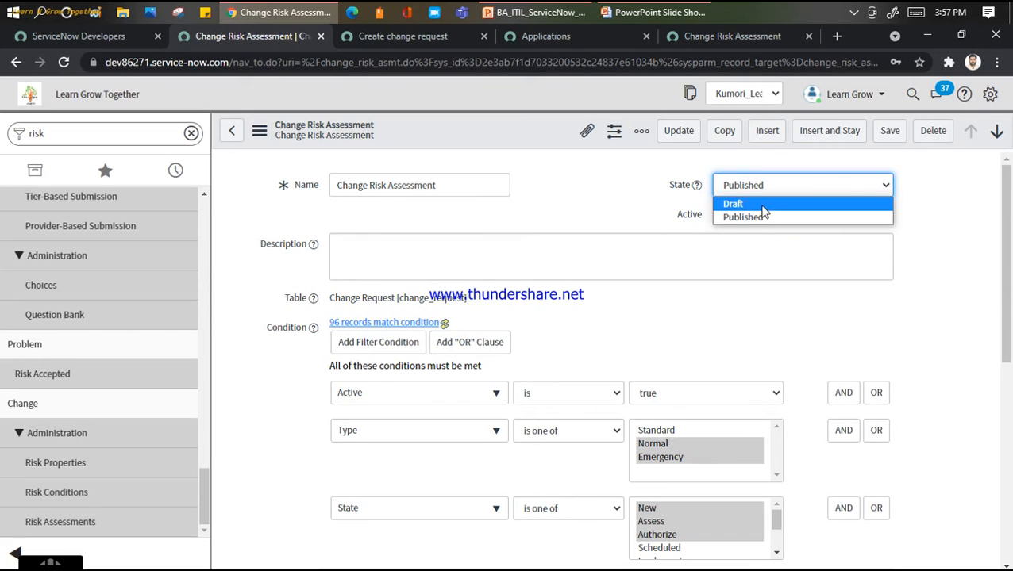
left_click(607, 205)
scroll(456, 306, "down", 3)
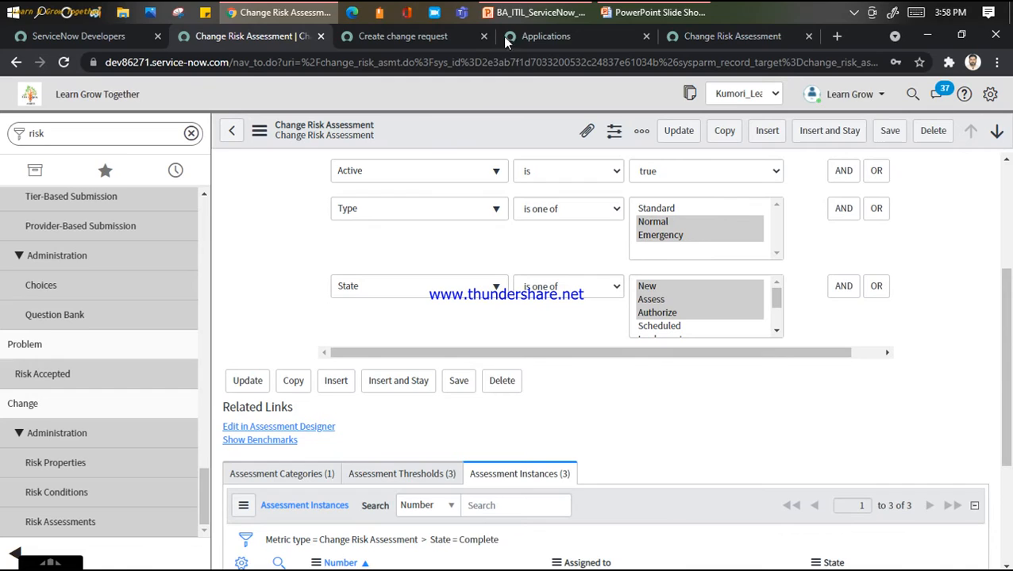
Check the flow slide, open the assessment's Change Risk Assessment Category, and review its filter conditions and assessment metrics.
left_click(651, 12)
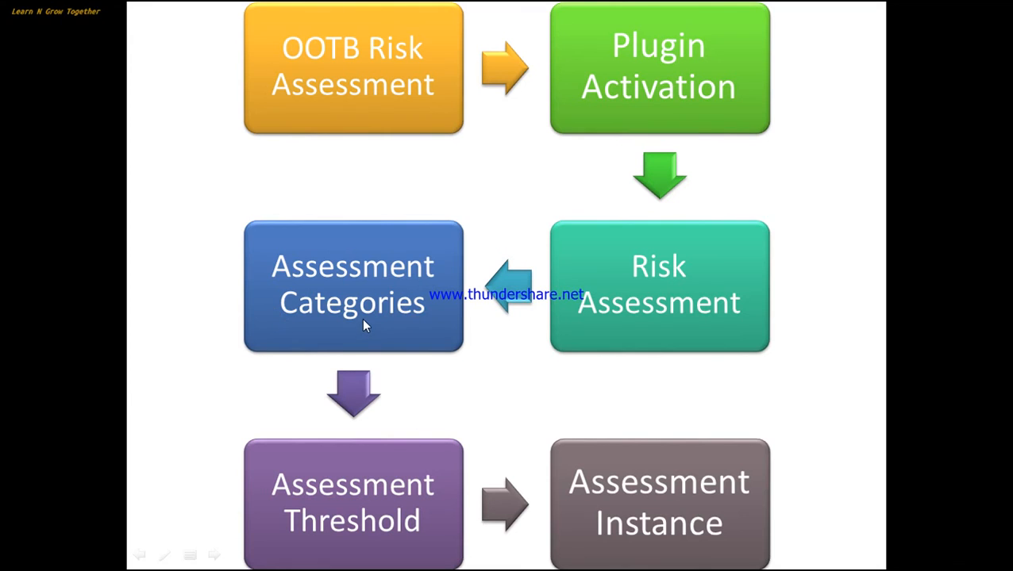
key("alt+Tab")
scroll(278, 313, "down", 3)
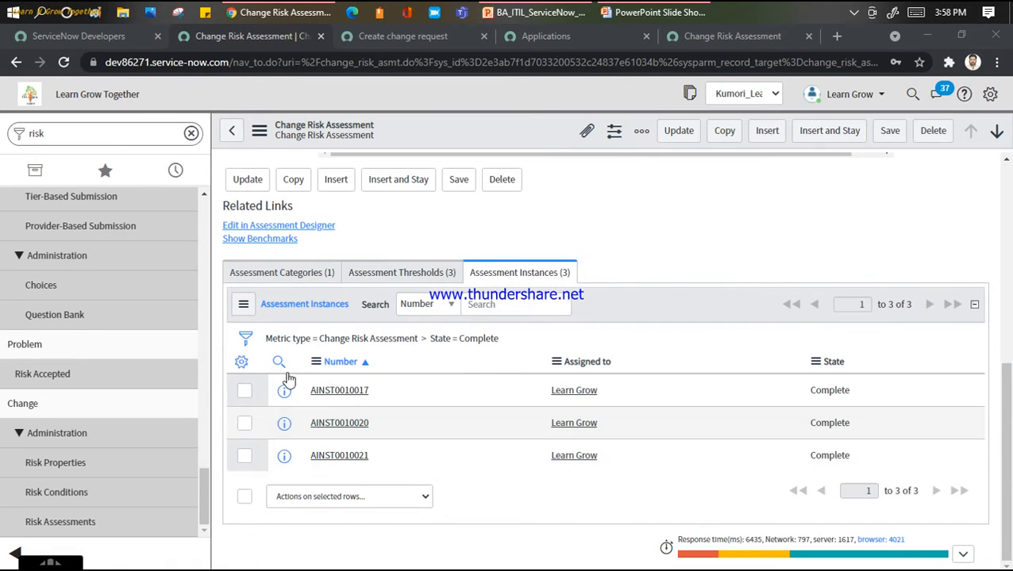
left_click(285, 274)
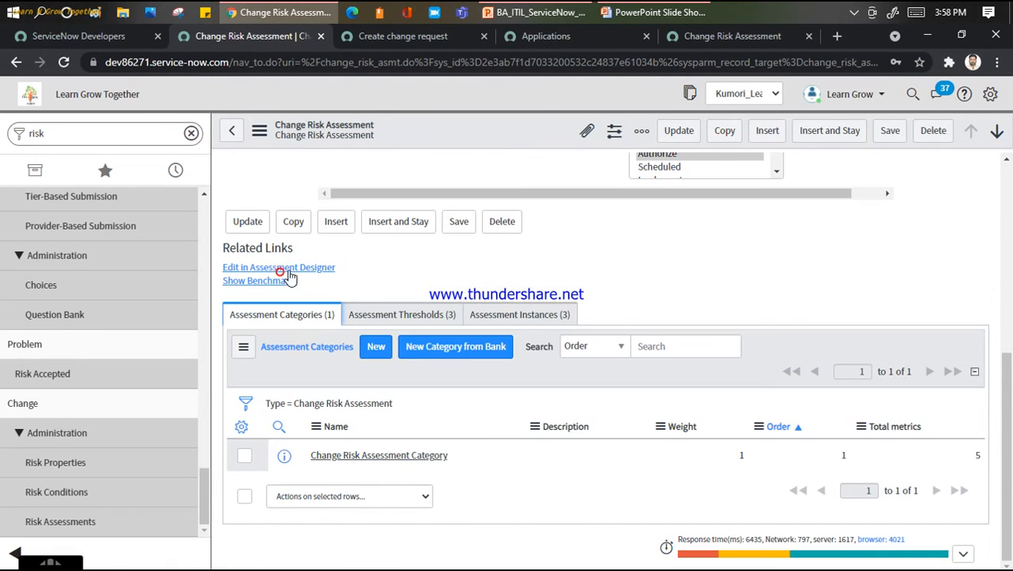
left_click(386, 459)
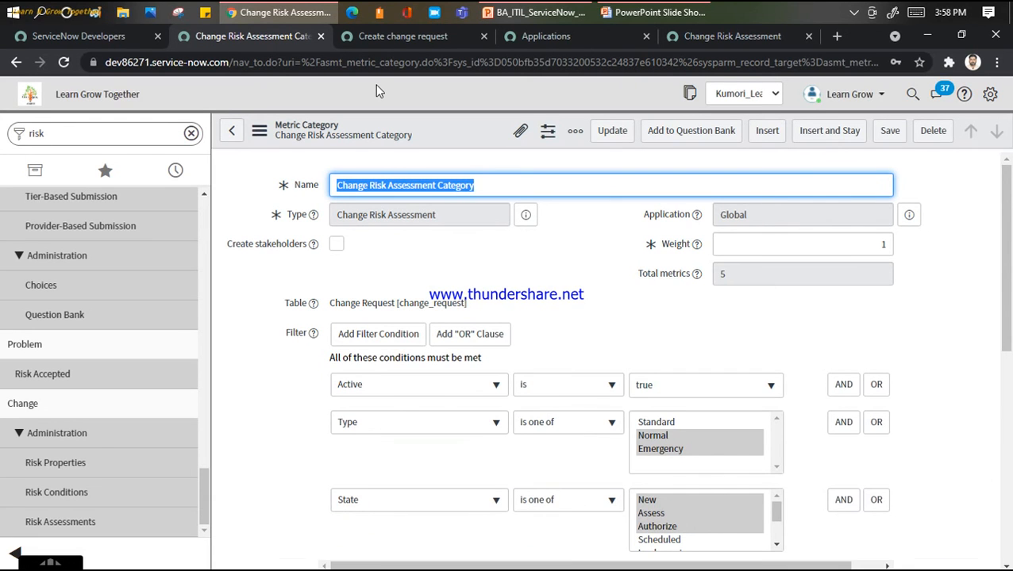
scroll(592, 274, "down", 3)
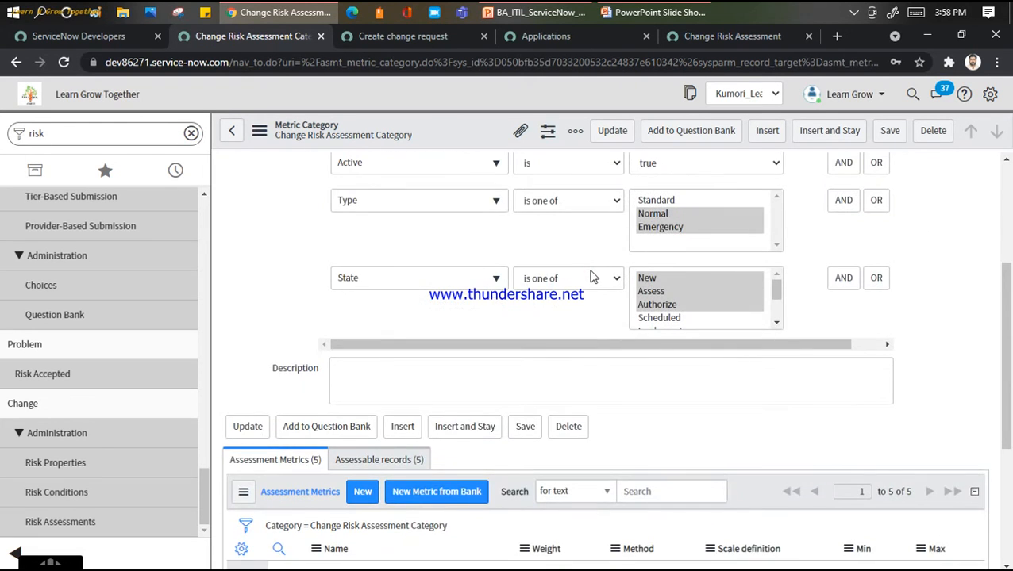
scroll(592, 276, "down", 4)
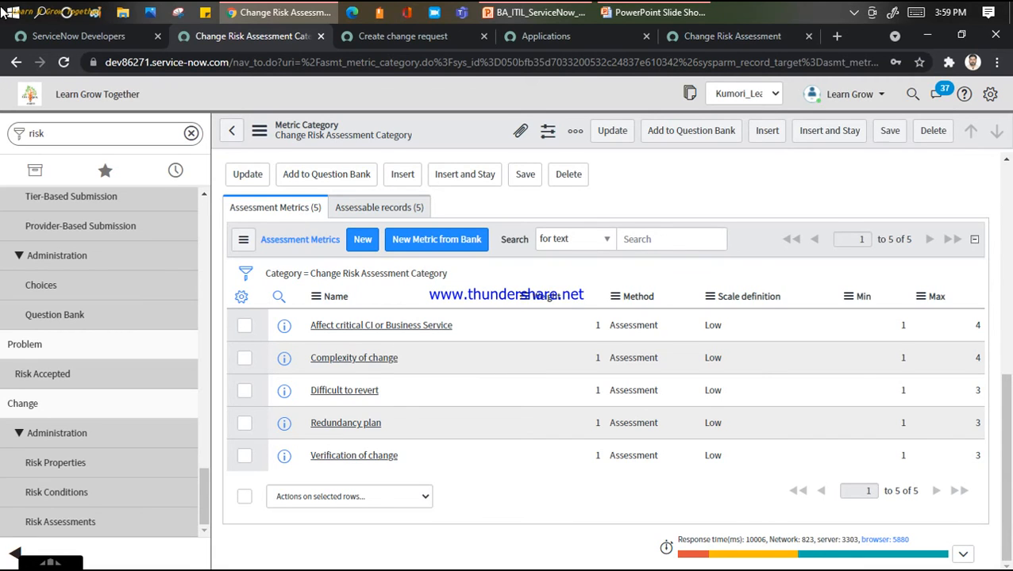
Open the "Affect critical CI or Business Service" metric and examine its method options and question text.
left_click(365, 332)
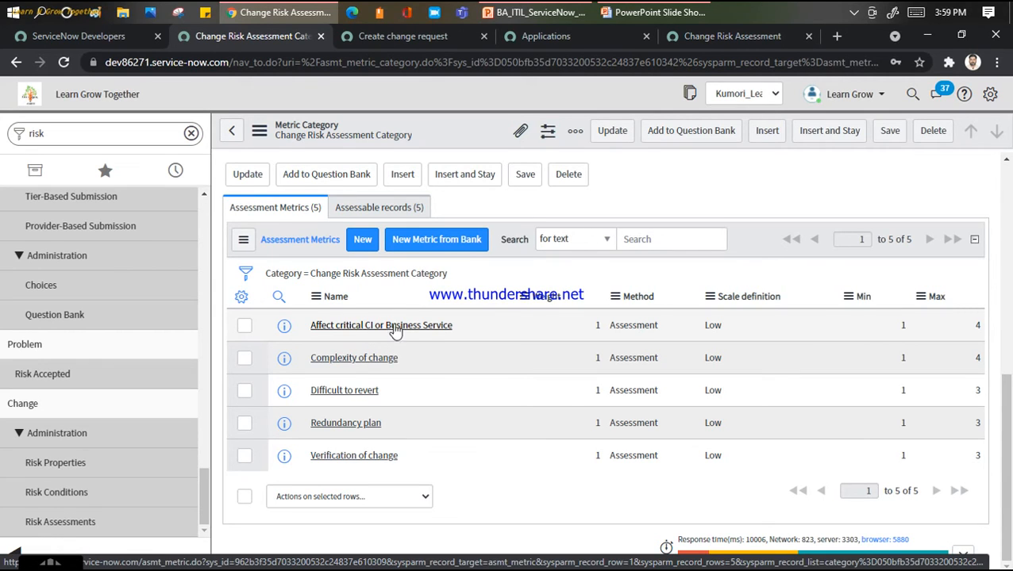
left_click(396, 326)
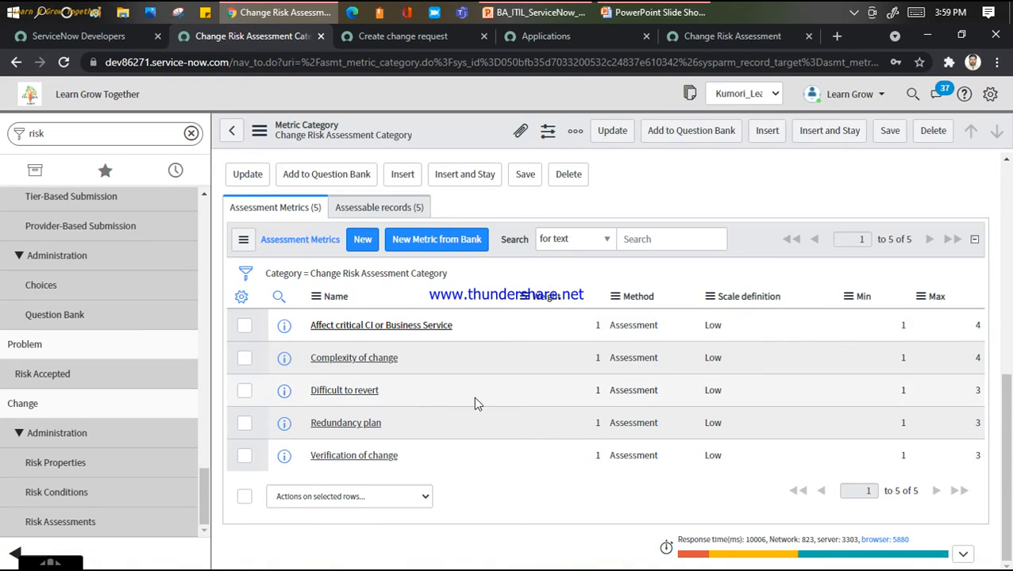
left_click(409, 334)
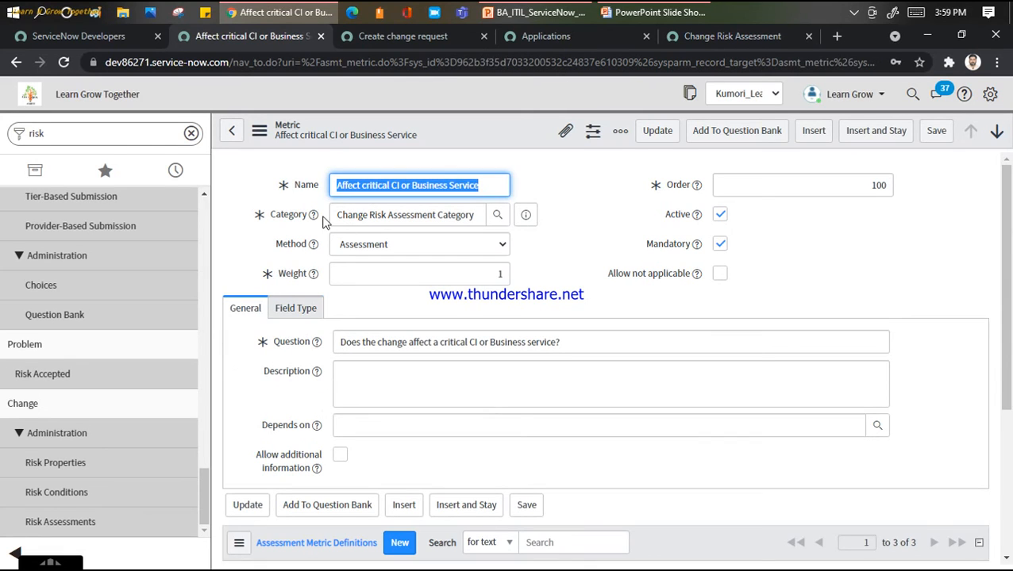
left_click(383, 247)
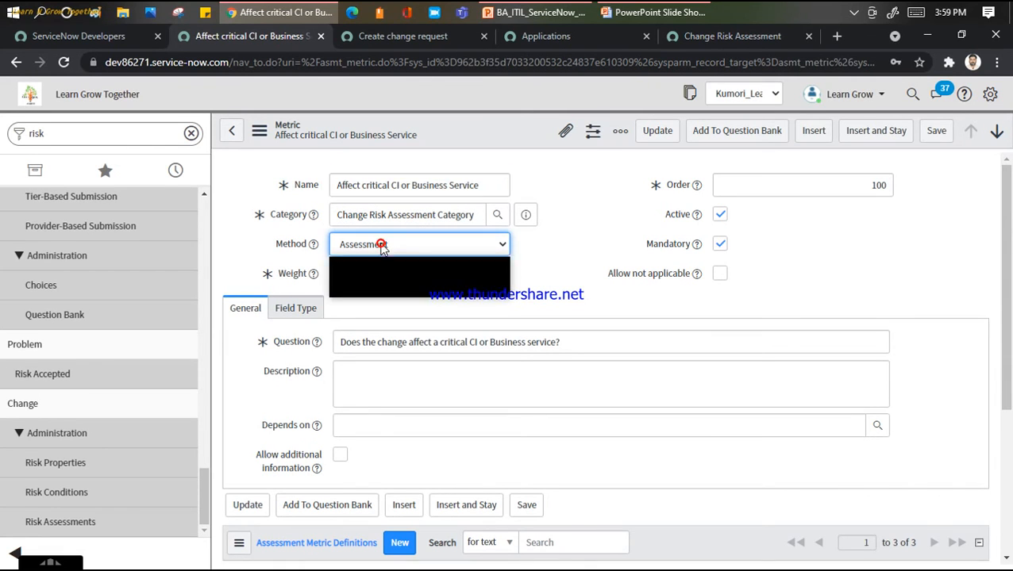
left_click(381, 248)
left_click(418, 254)
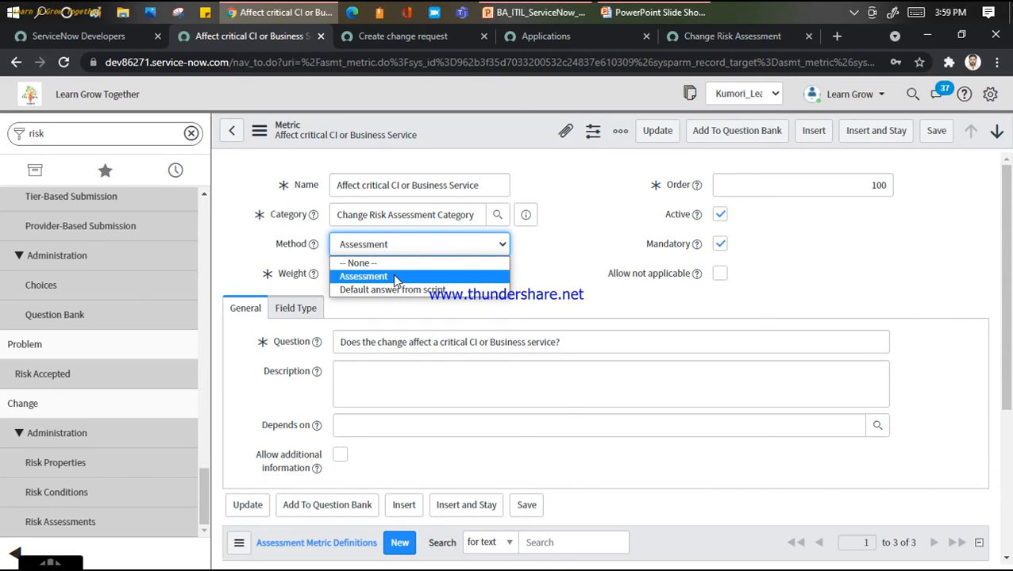
left_click(396, 279)
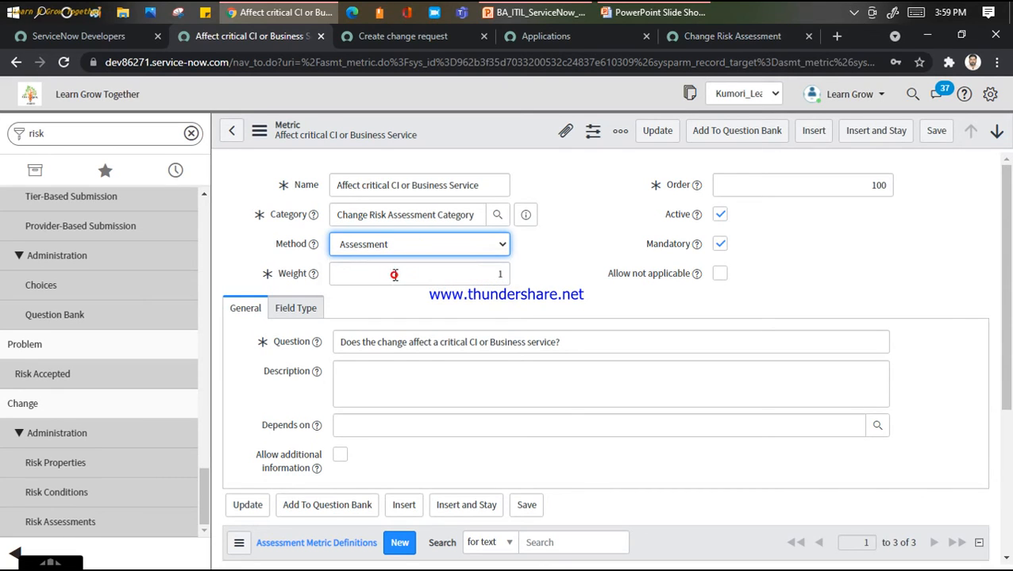
left_click(547, 223)
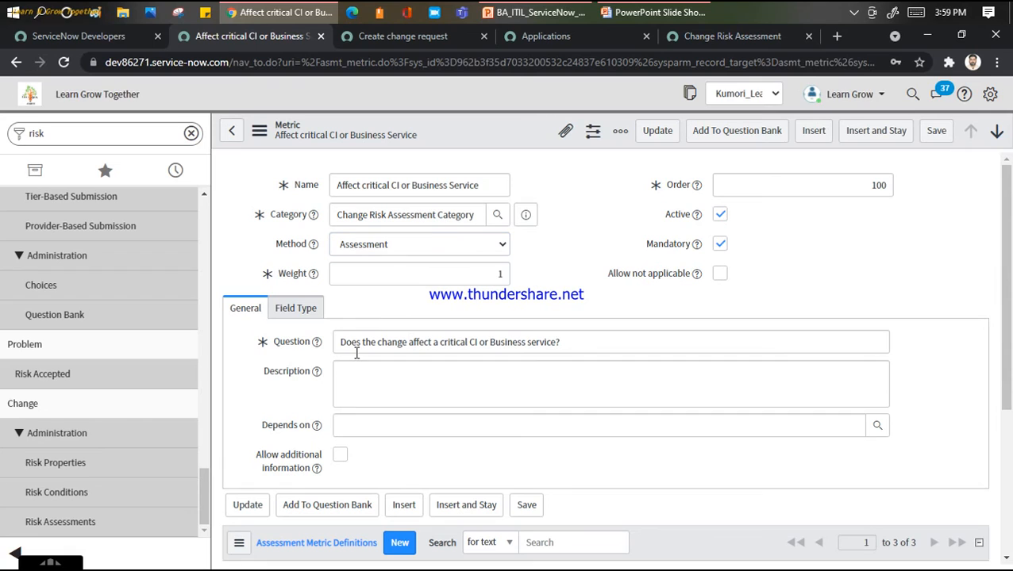
left_click_drag(443, 342, 591, 347)
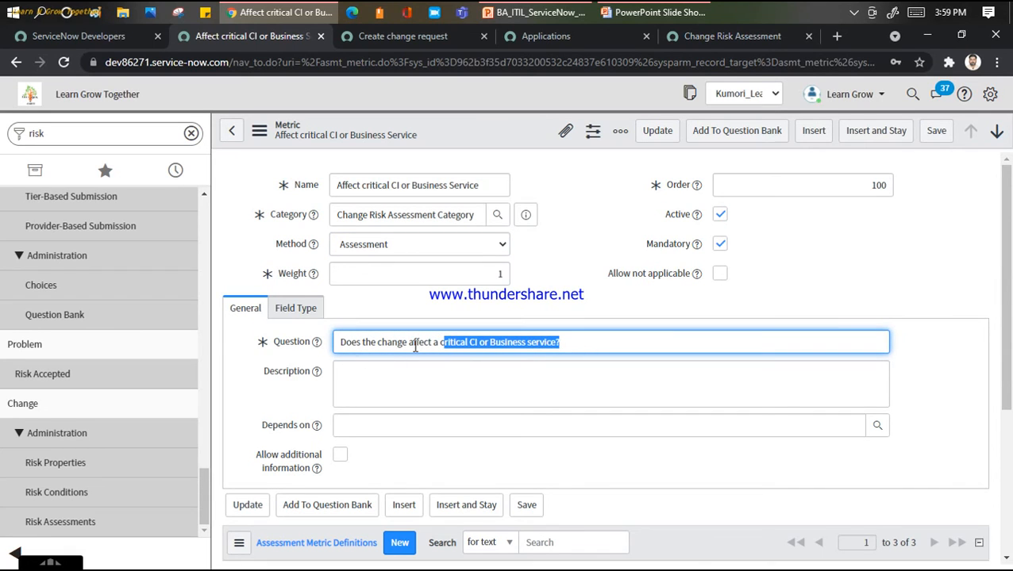
Examine the metric's data type and scale definition along with the values of its assessment metric definitions.
left_click(299, 312)
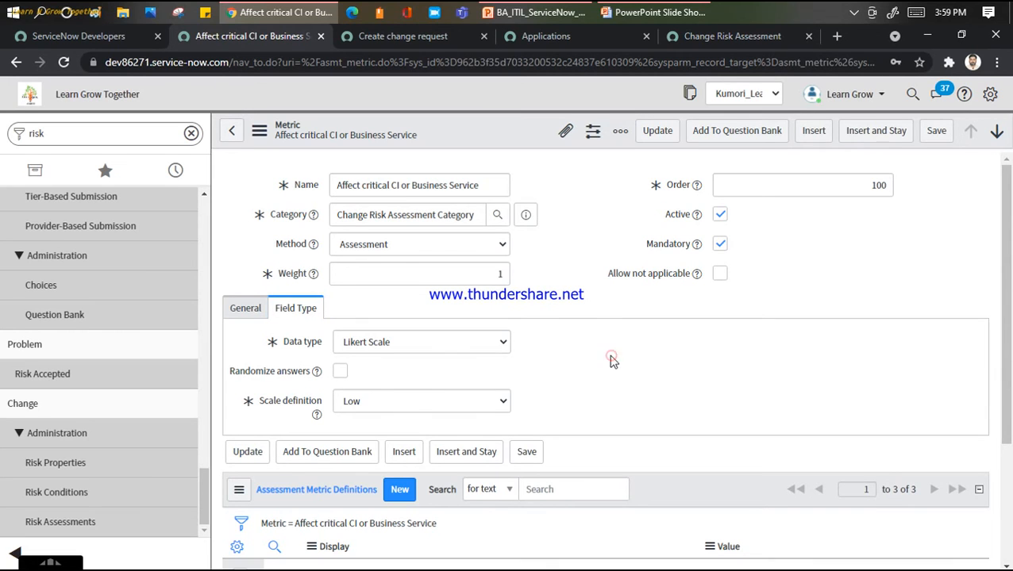
scroll(611, 361, "down", 3)
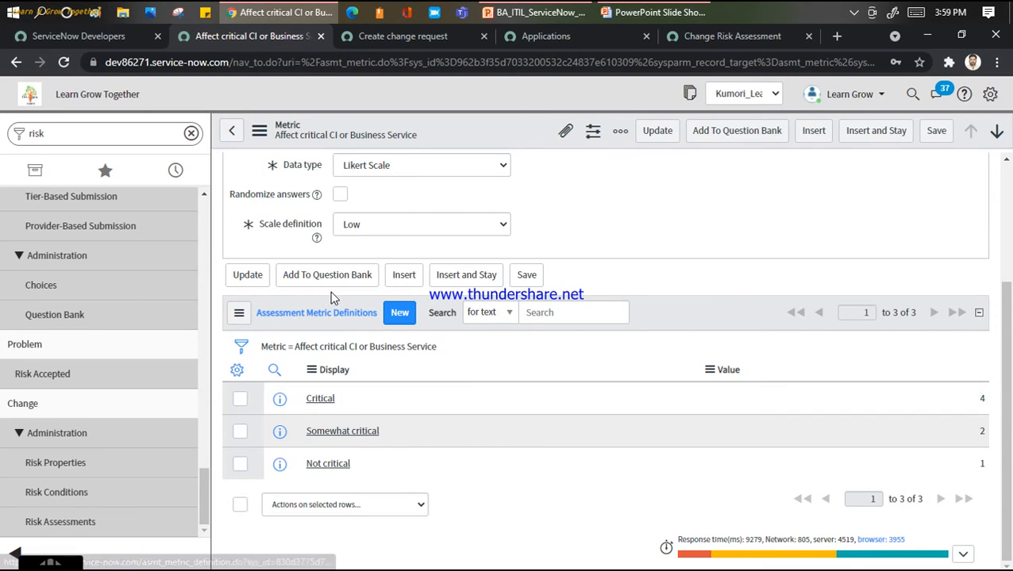
scroll(328, 294, "up", 3)
scroll(370, 358, "down", 3)
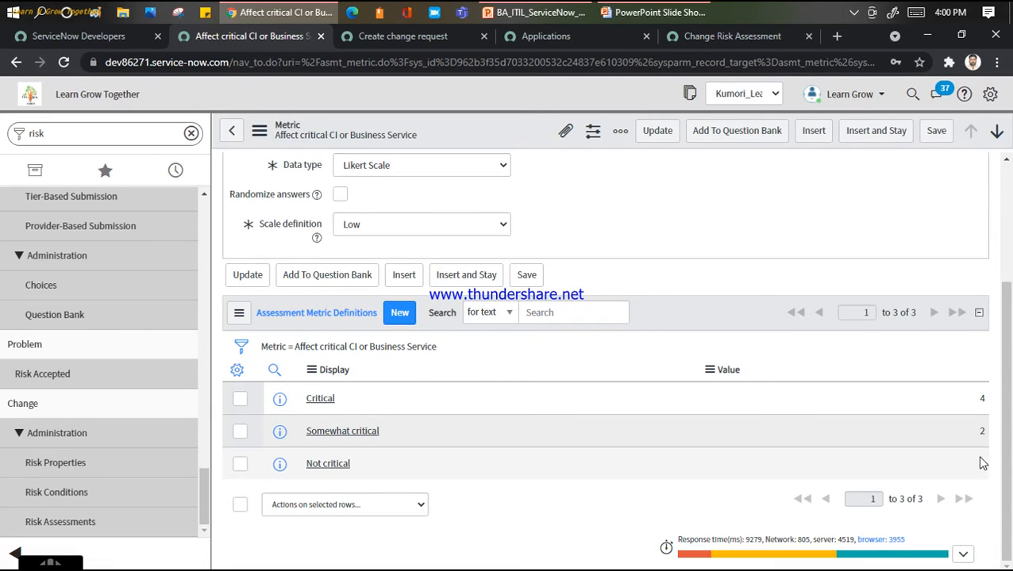
scroll(294, 398, "up", 2)
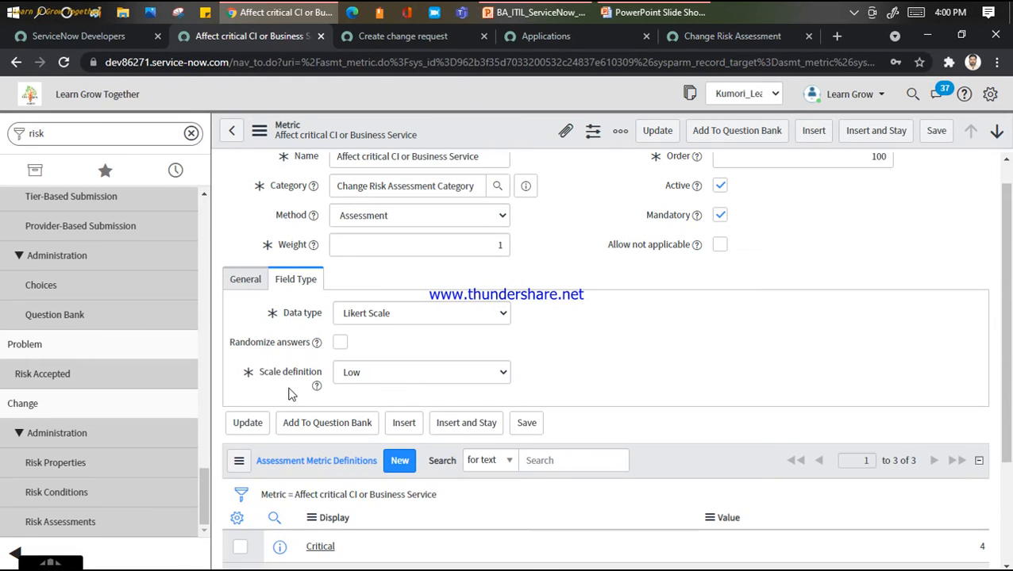
scroll(394, 386, "down", 1)
scroll(394, 386, "down", 1)
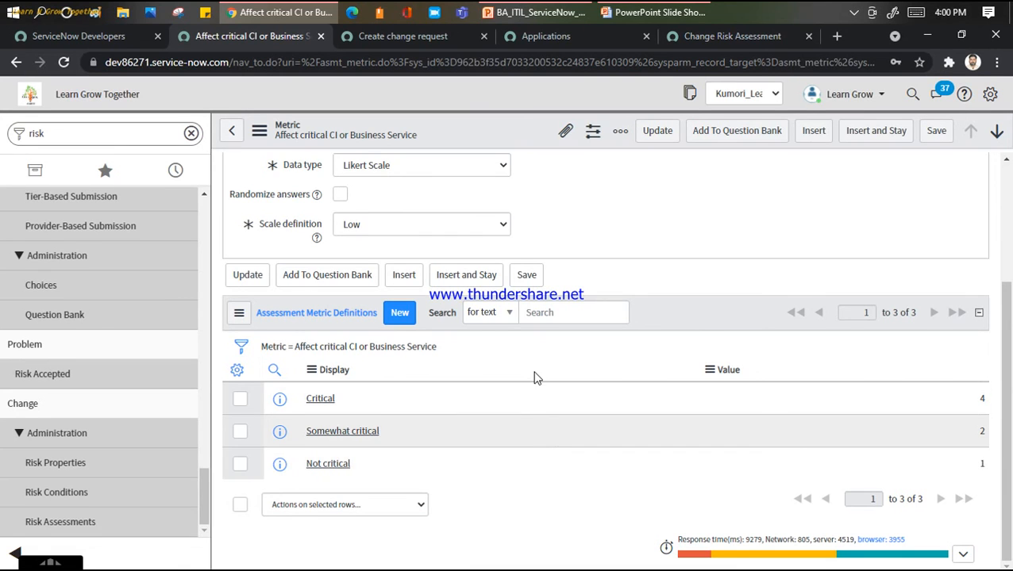
scroll(534, 379, "up", 2)
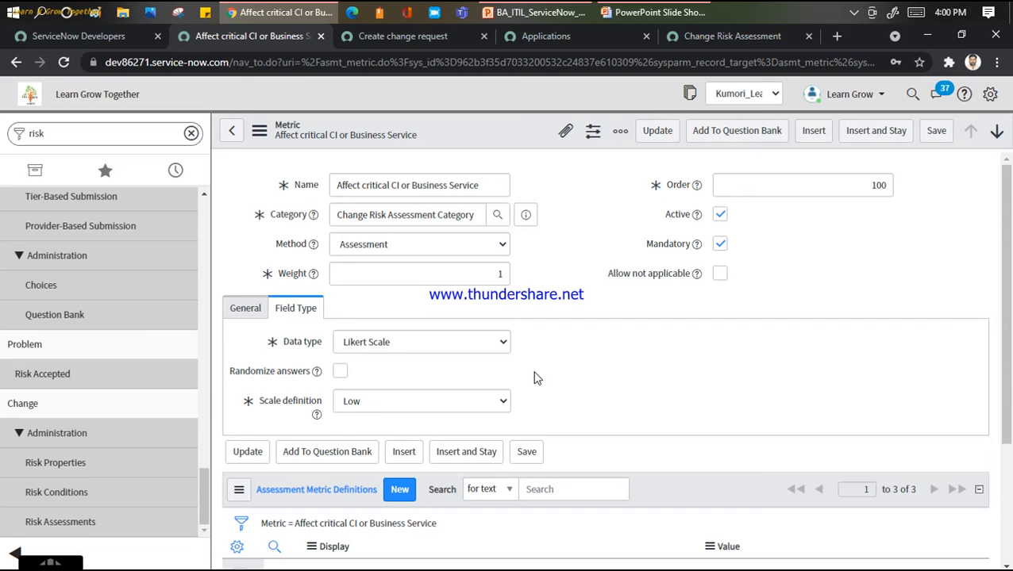
scroll(592, 418, "down", 2)
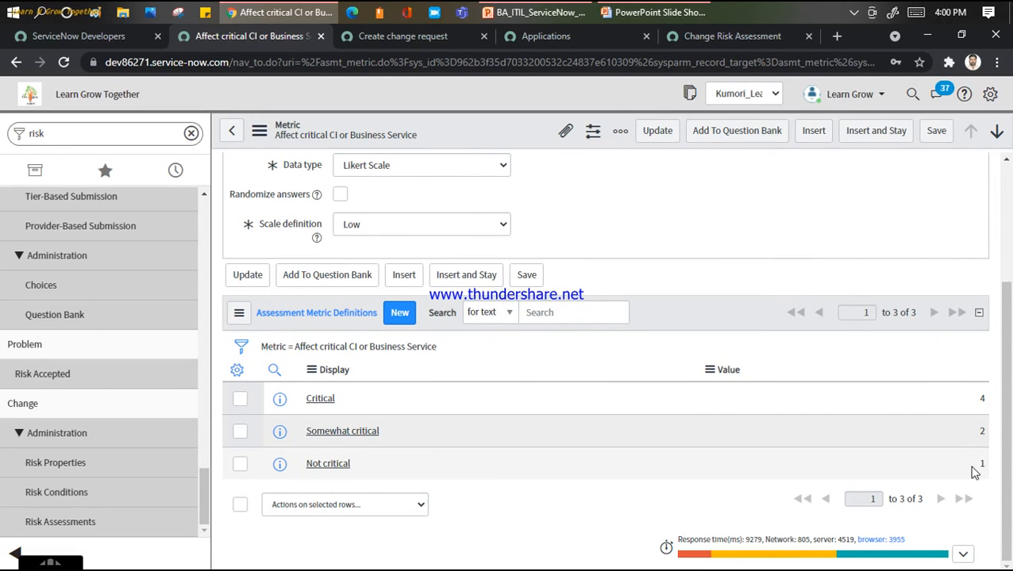
Return from the metric to the Change Risk Assessment Category and review its filter conditions and list of assessment metrics.
scroll(278, 262, "up", 2)
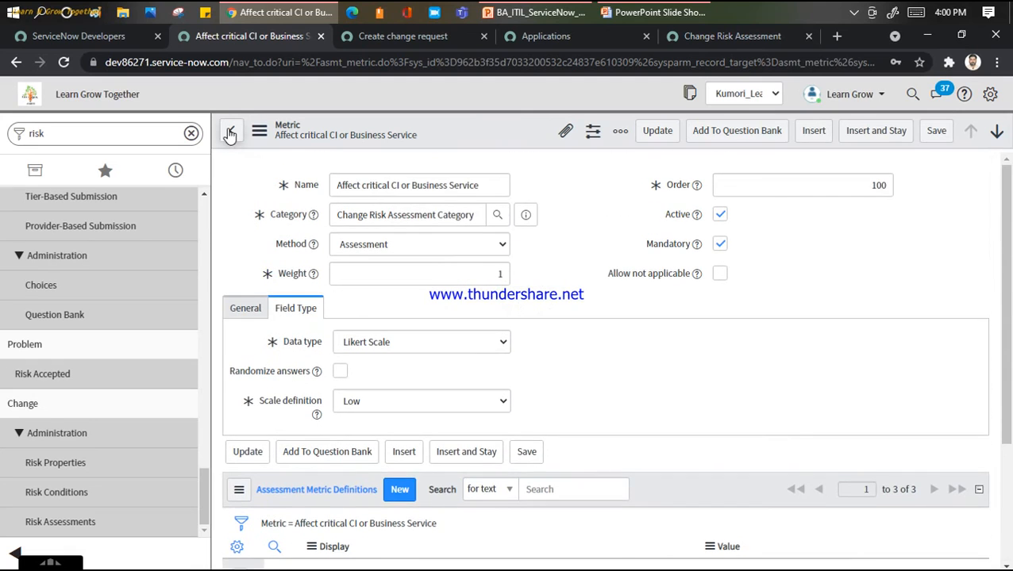
left_click(230, 133)
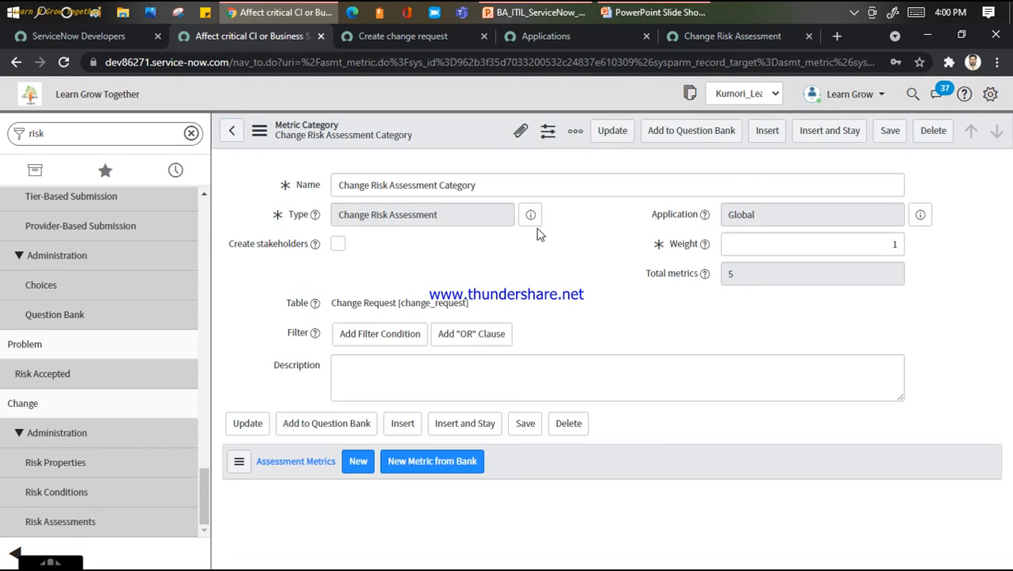
scroll(564, 271, "down", 3)
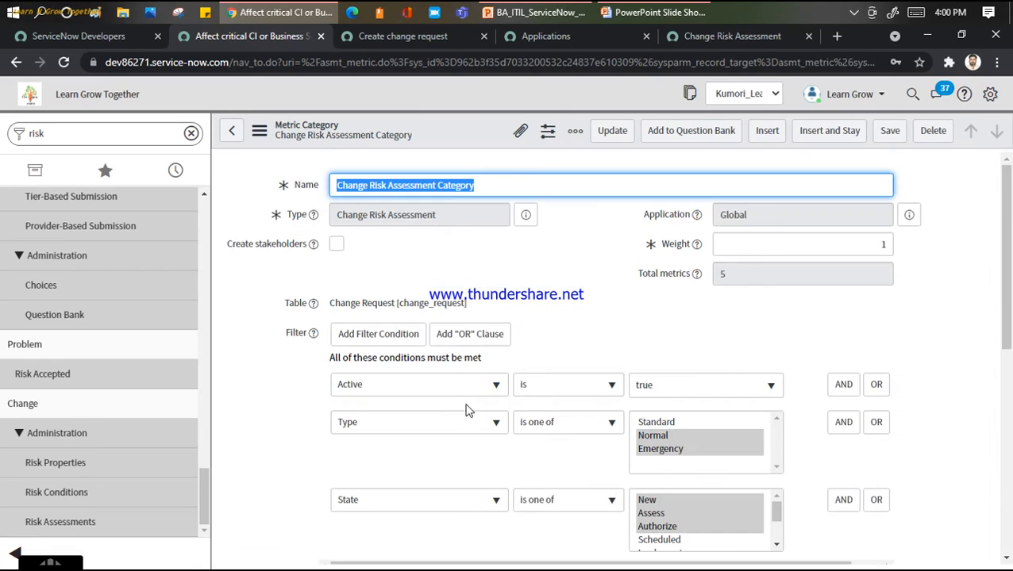
scroll(297, 376, "down", 6)
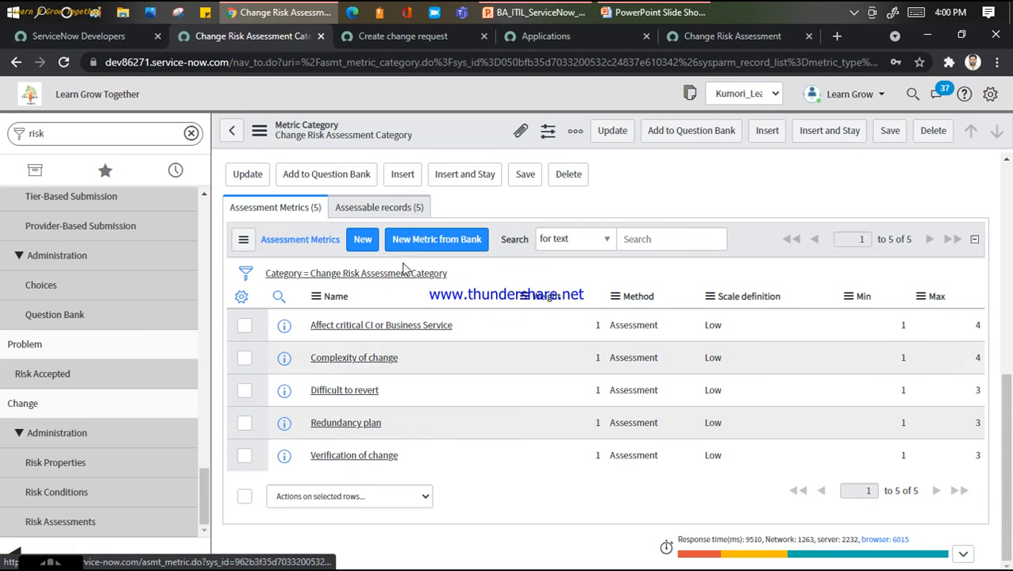
Check the category's assessable records, opening CHG0030085 and its linked category in a separate browser tab, and return to the assessment metrics.
left_click(385, 209)
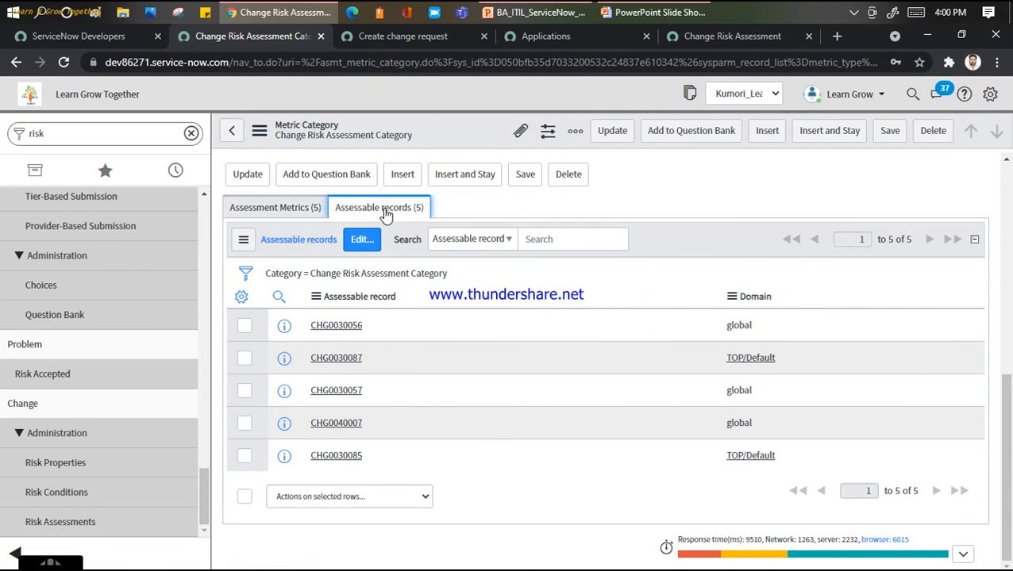
middle_click(336, 459)
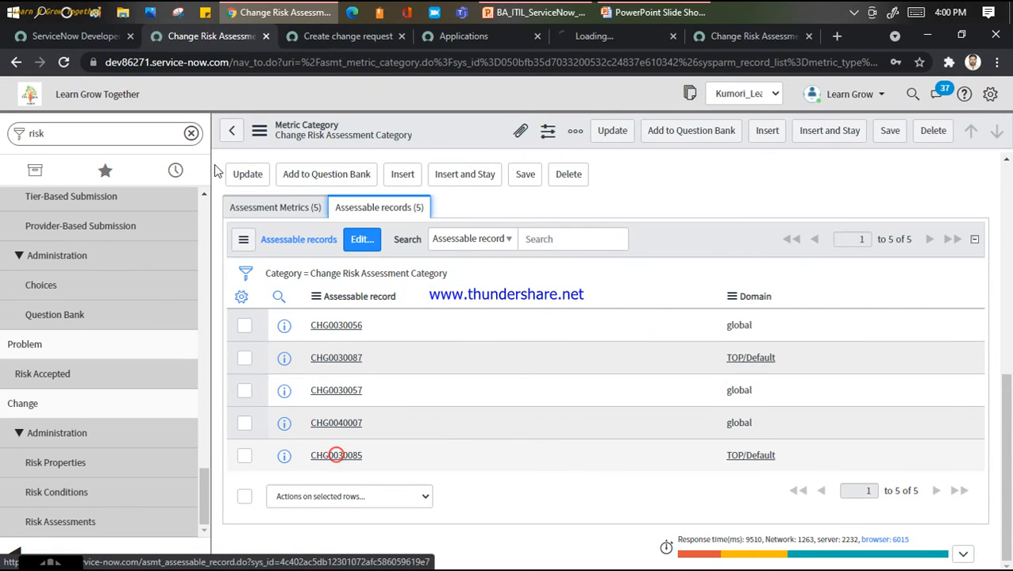
left_click(623, 37)
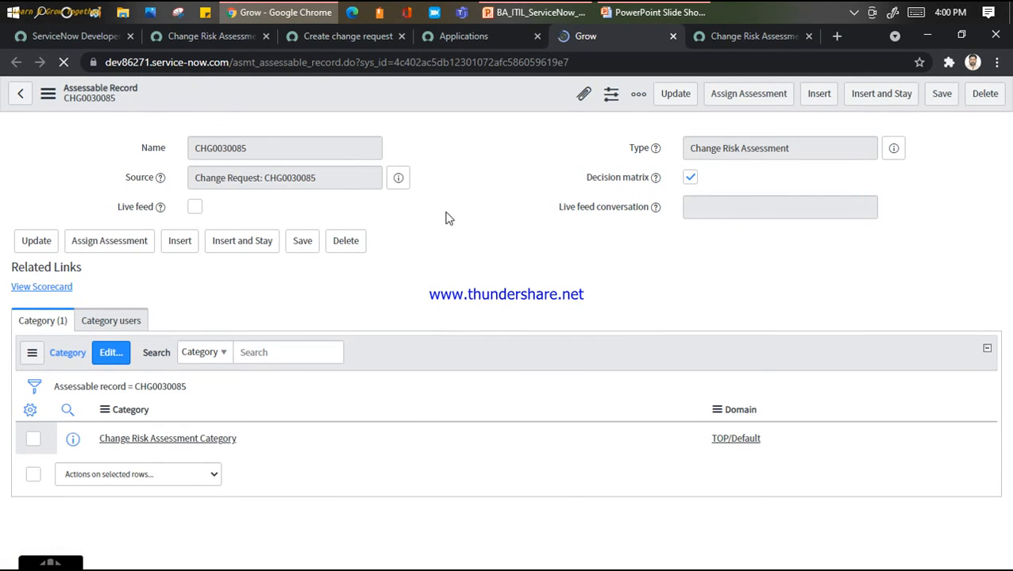
left_click(165, 439)
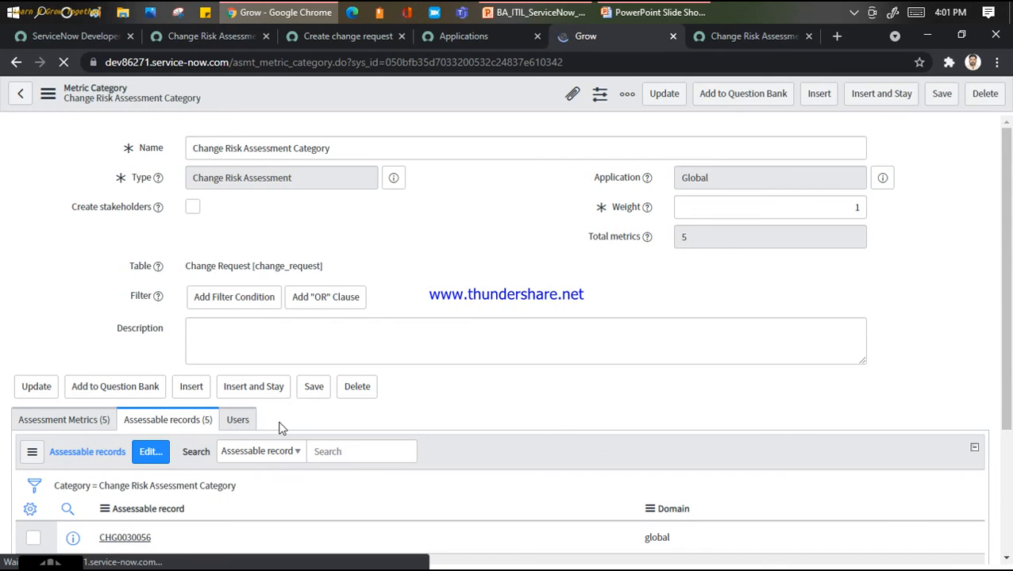
left_click(210, 36)
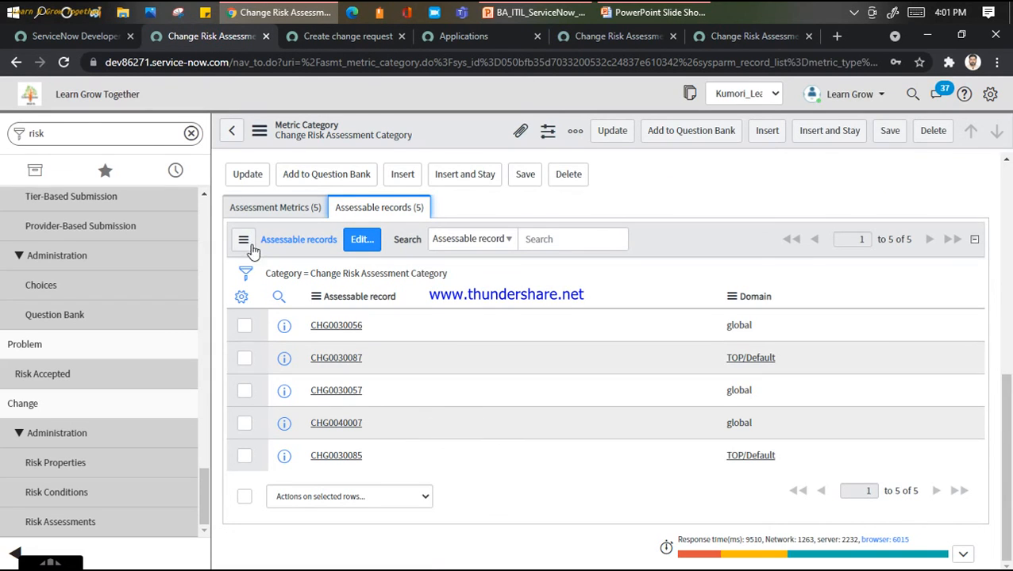
left_click(256, 205)
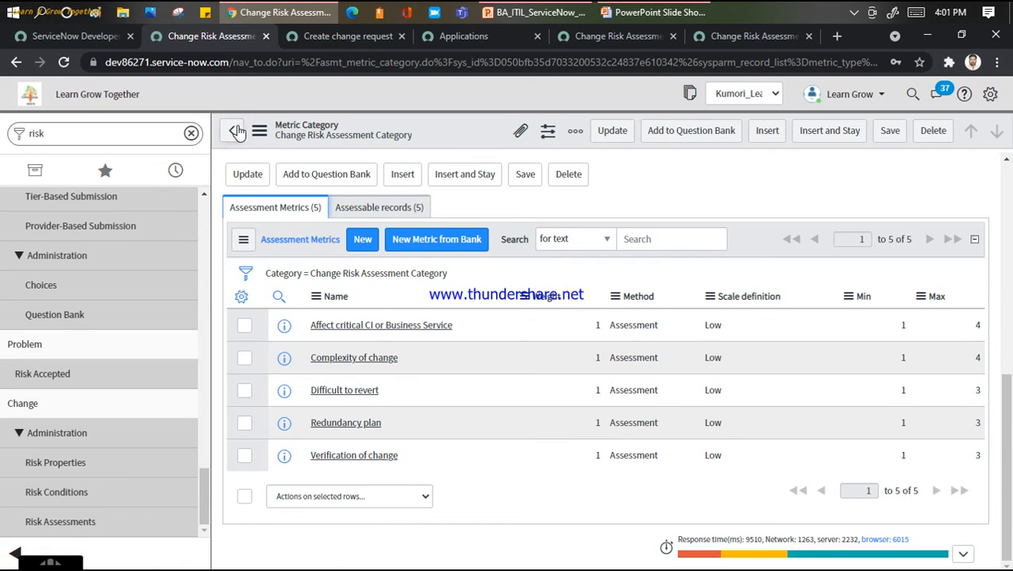
Reopen the Change Risk Assessment record updated by admin and examine its assessment categories and the score thresholds for each risk level.
left_click(56, 530)
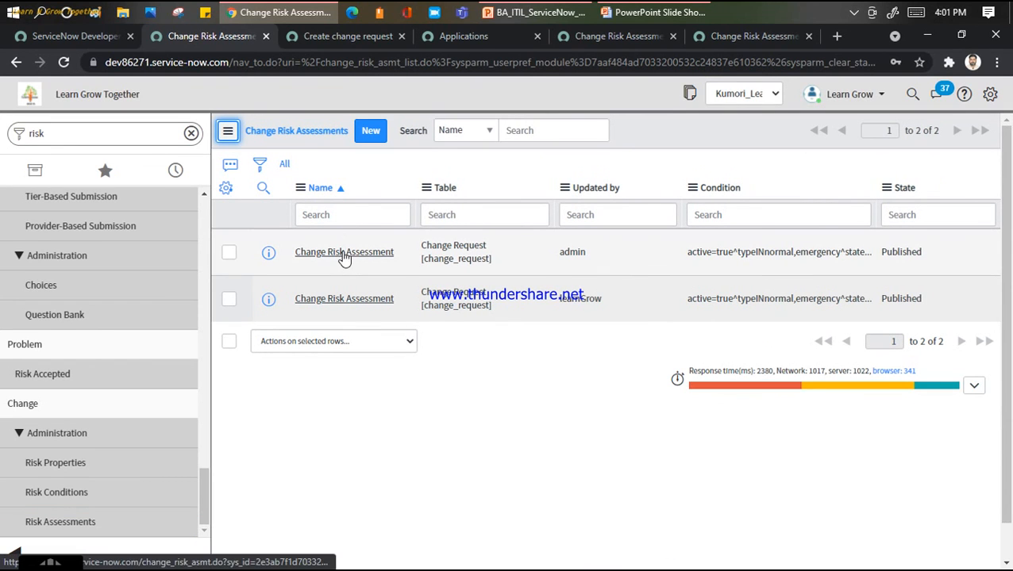
left_click(344, 254)
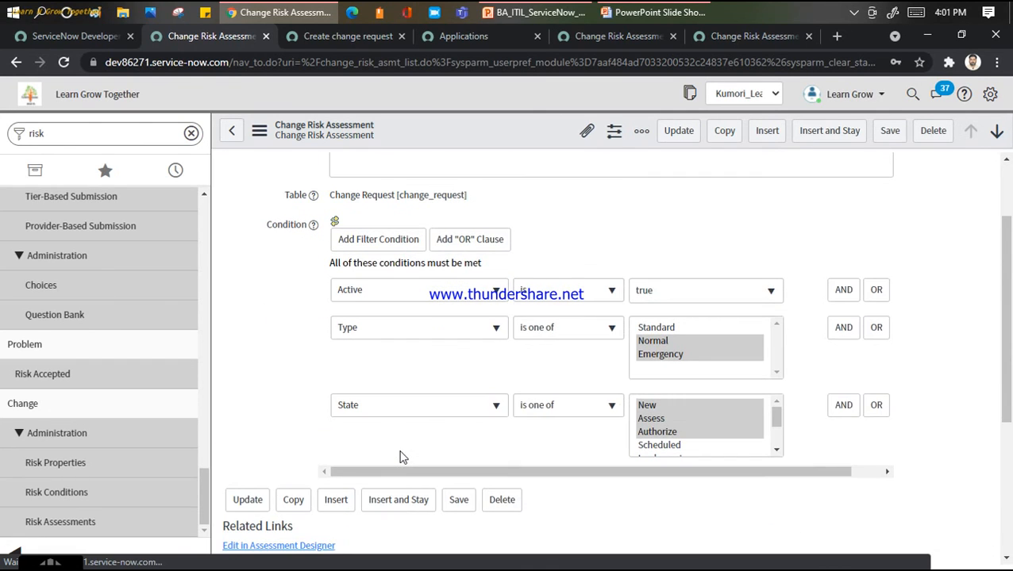
scroll(402, 456, "down", 3)
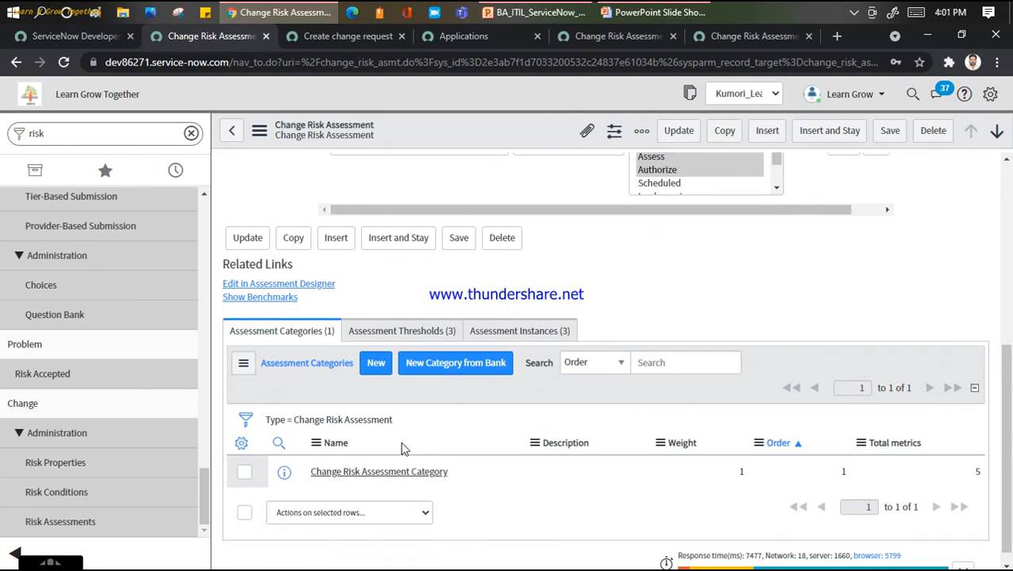
left_click(399, 332)
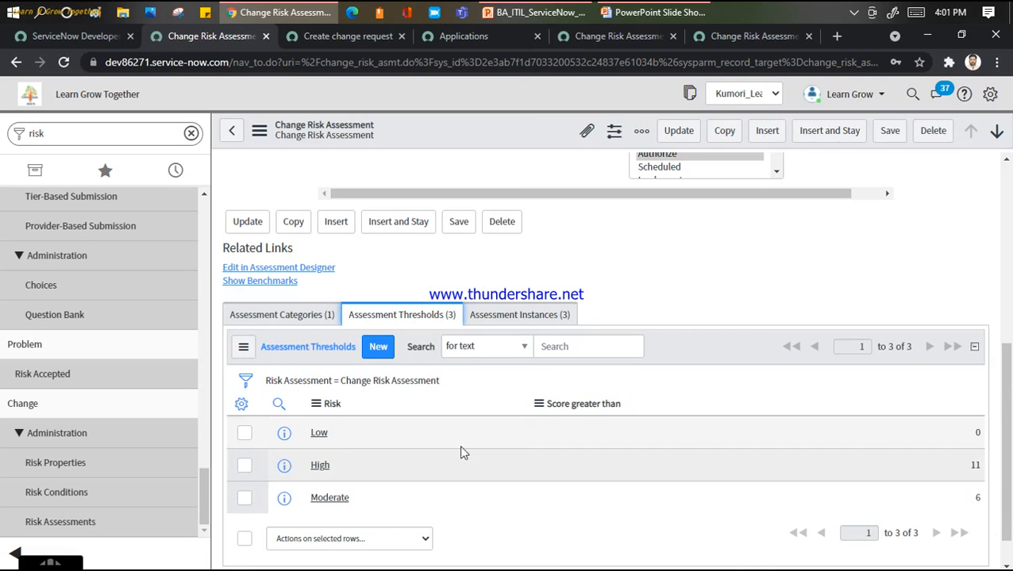
left_click(293, 315)
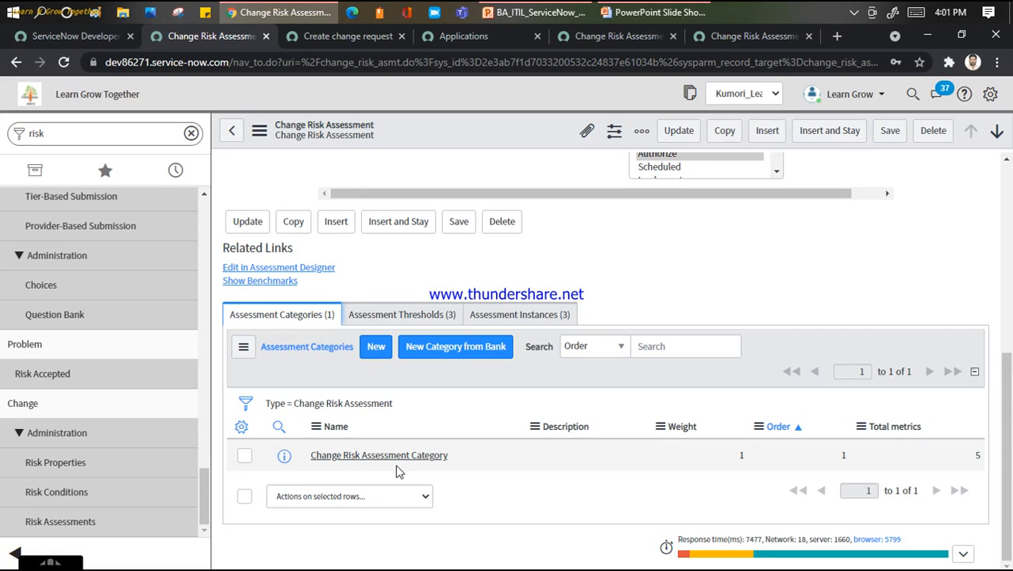
left_click(401, 315)
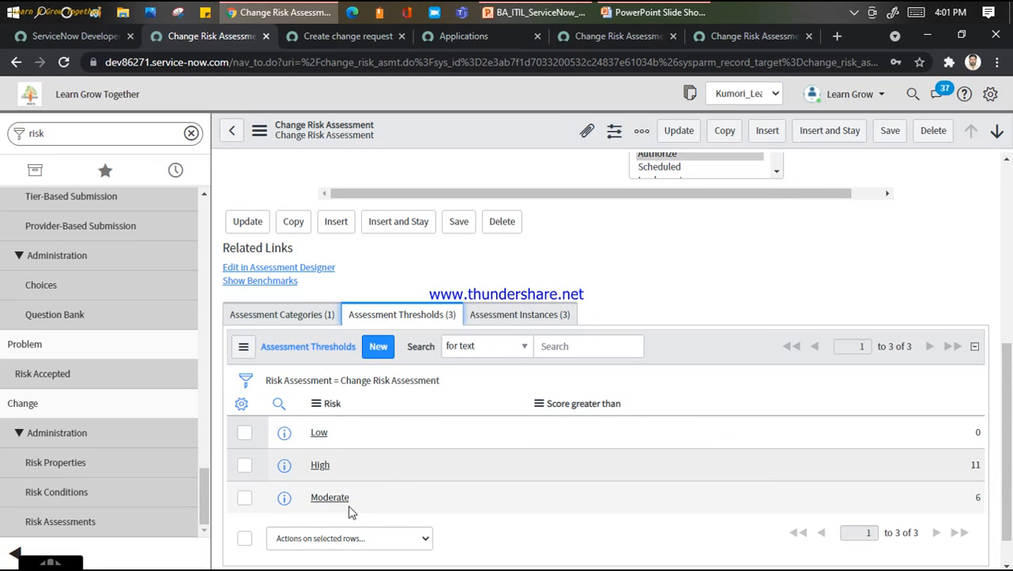
left_click_drag(635, 404, 549, 406)
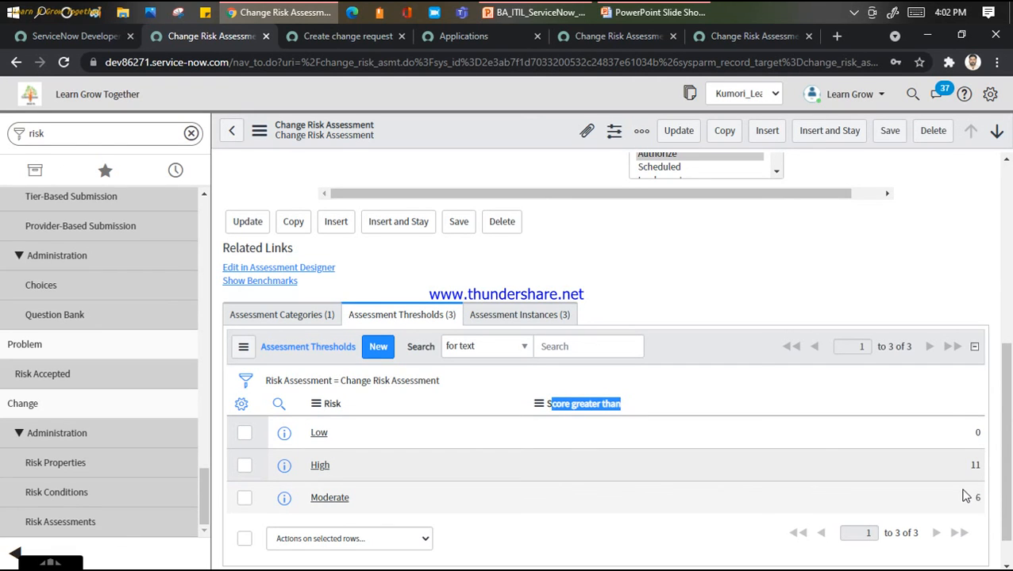
Open assessment instance AINST0010021 in a separate browser tab and examine the metric values of its instance questions.
left_click(496, 320)
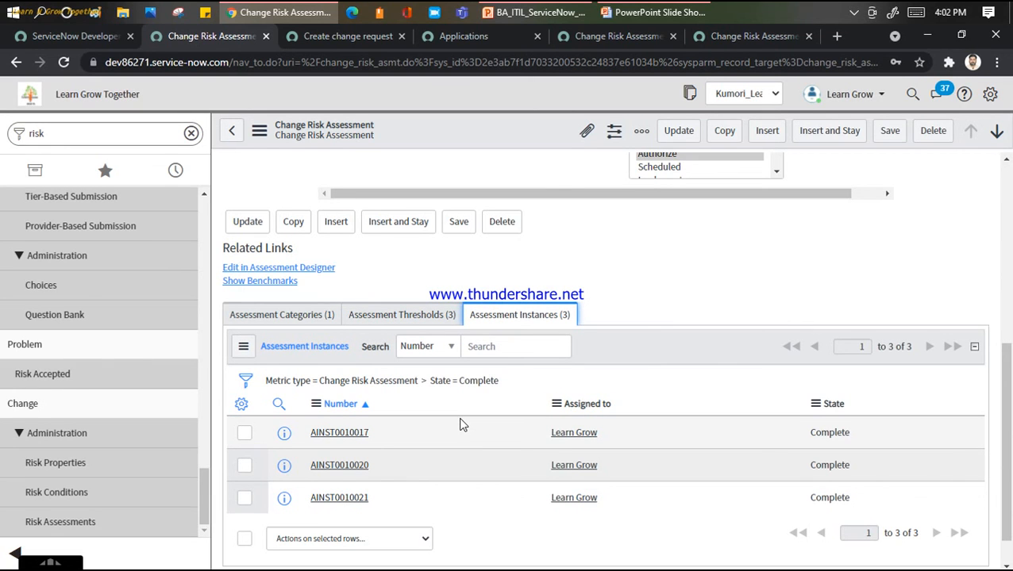
middle_click(350, 500)
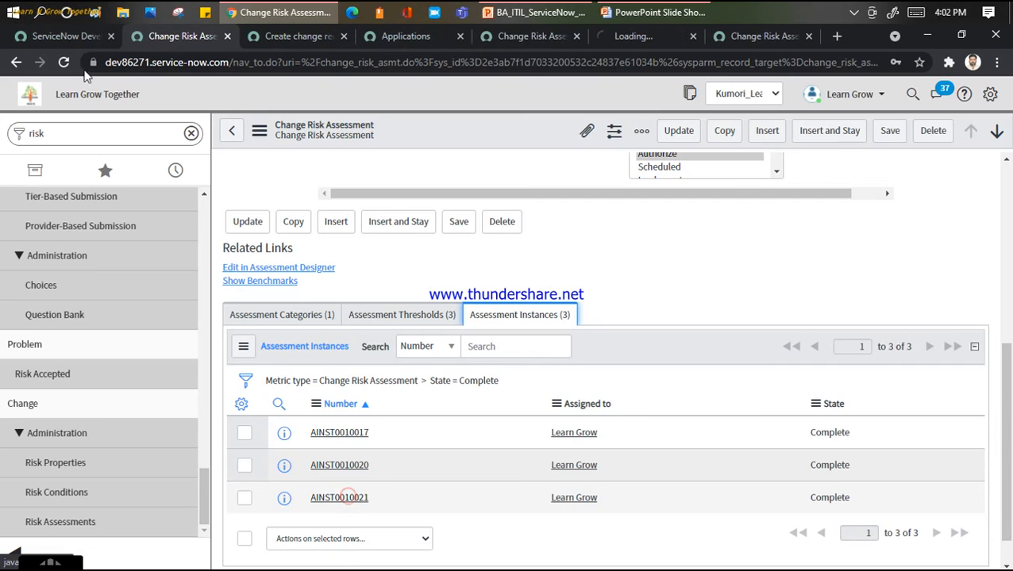
left_click(643, 38)
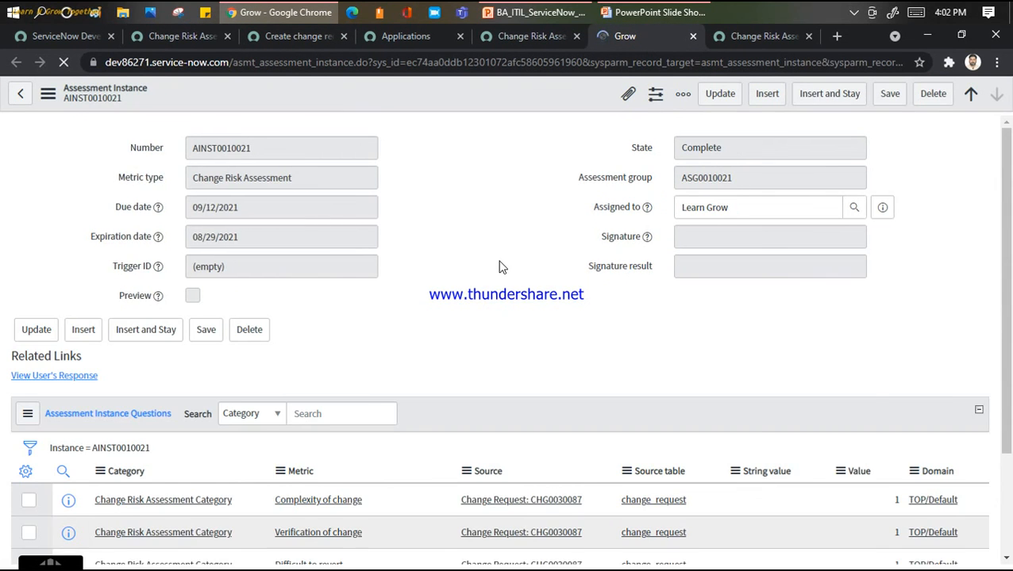
scroll(508, 277, "down", 2)
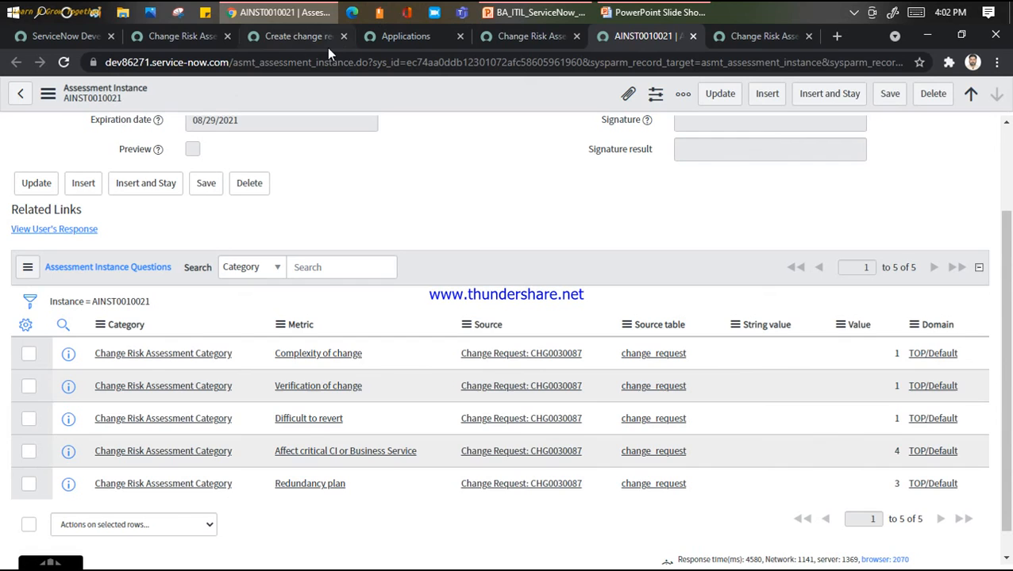
Go back to the Change Risk Assessment record and recheck its assessment thresholds, conditions and assessment categories.
left_click(200, 36)
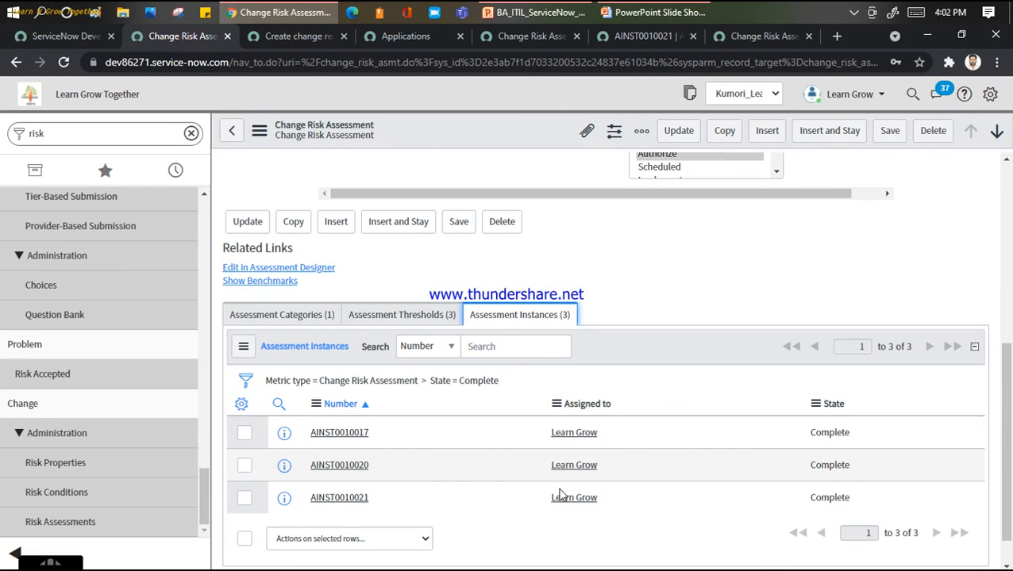
left_click(401, 315)
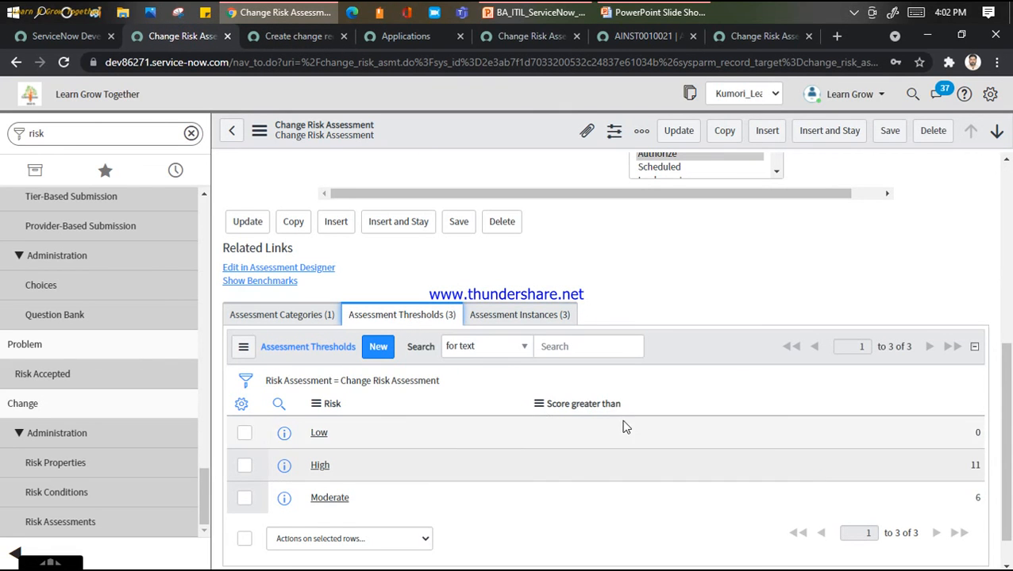
scroll(473, 378, "up", 2)
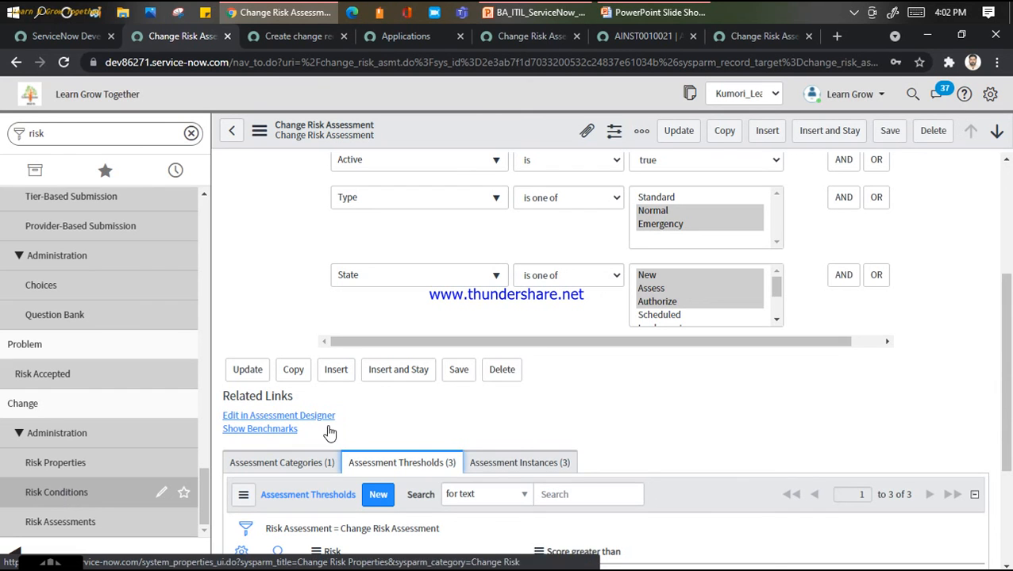
scroll(358, 418, "down", 1)
scroll(358, 418, "down", 1)
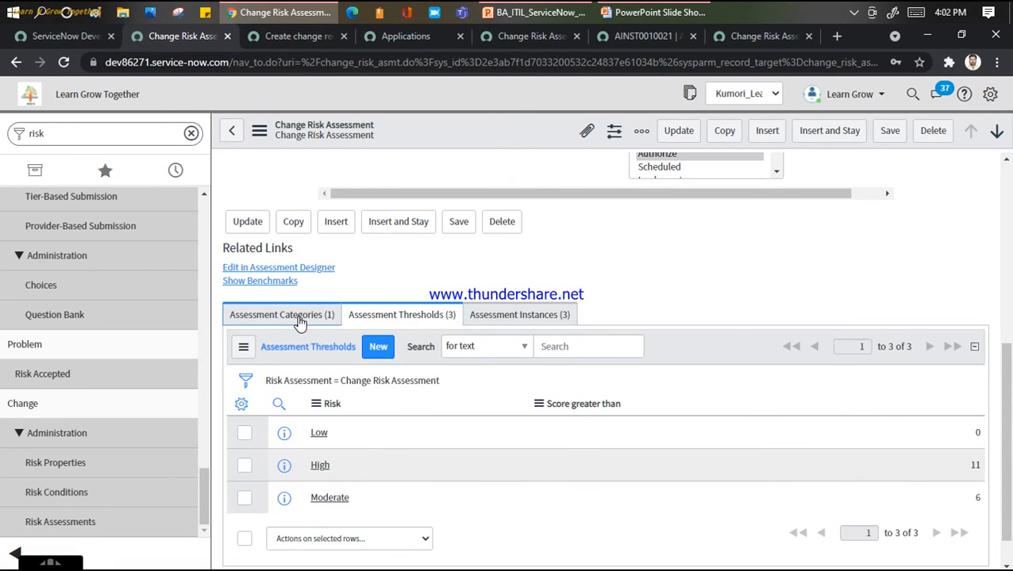
left_click(299, 316)
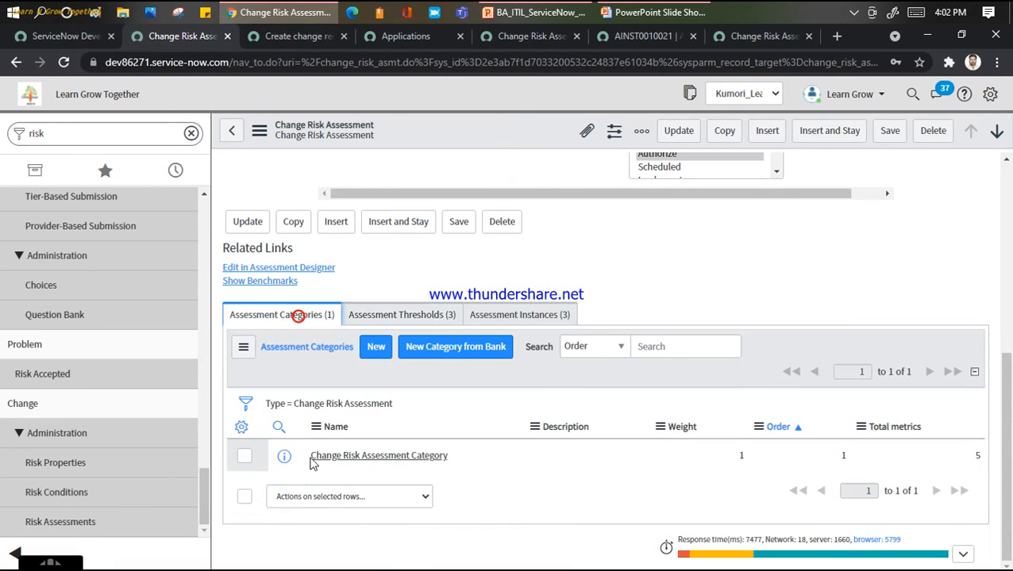
Open the Change Risk Assessment in the Assessment Designer and examine its questions and answer choices.
left_click(304, 269)
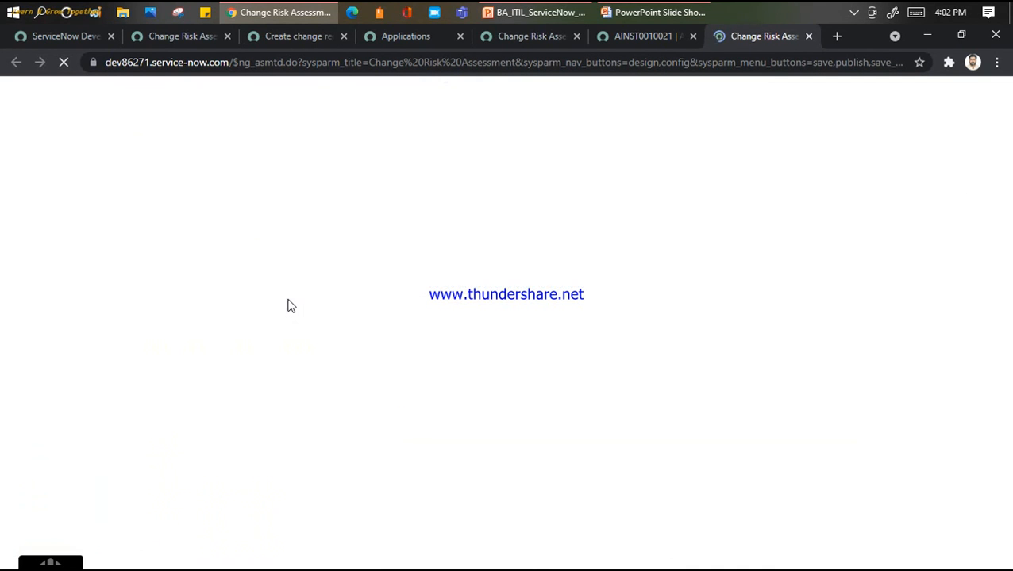
left_click(533, 40)
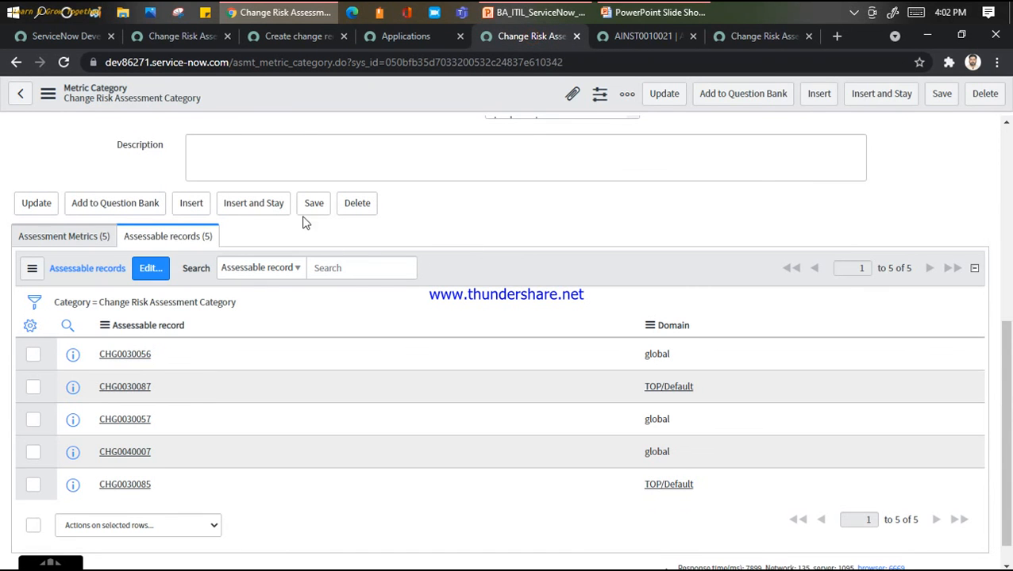
left_click(297, 37)
left_click(666, 37)
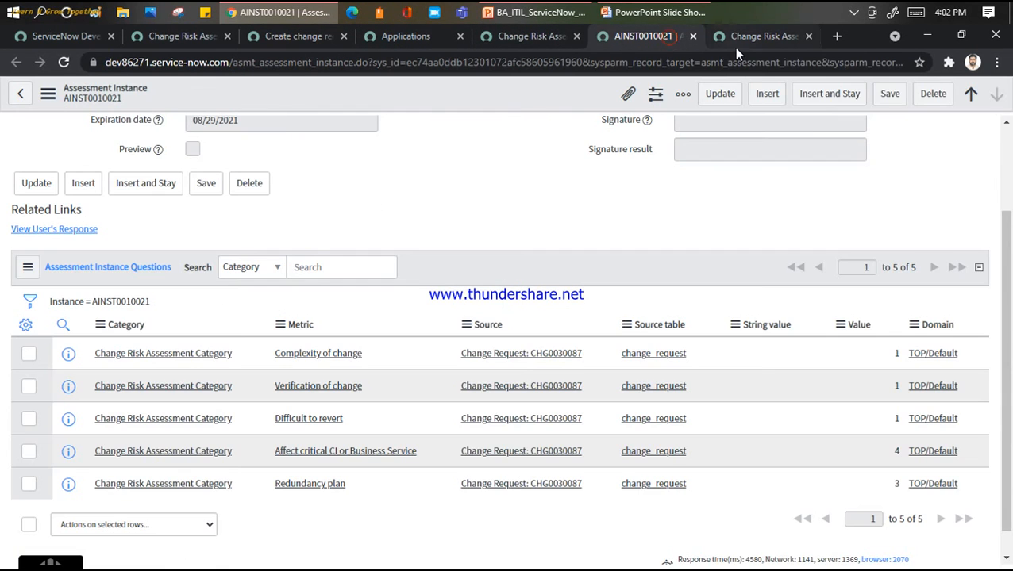
left_click(733, 39)
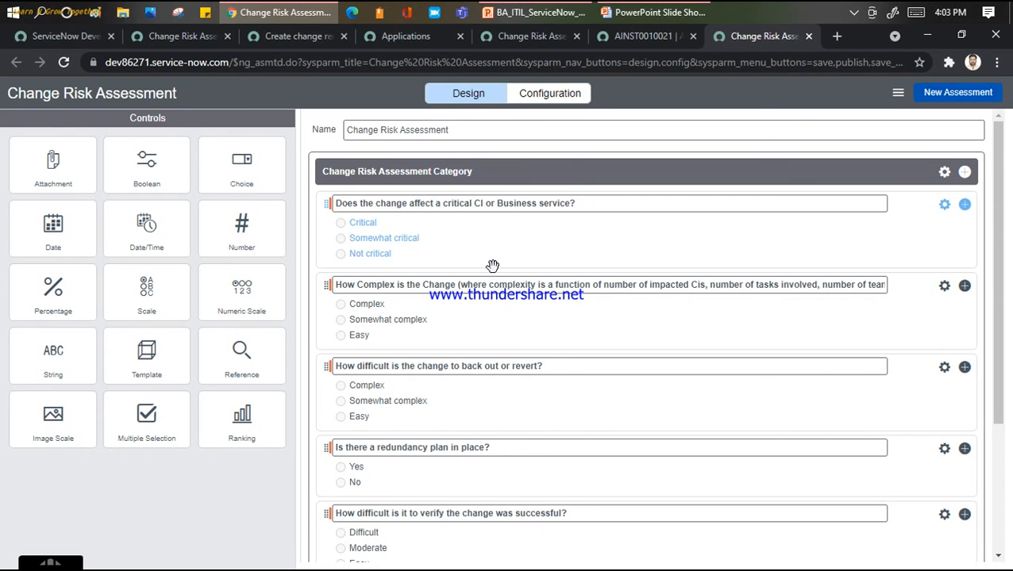
scroll(492, 266, "down", 3)
scroll(492, 266, "up", 3)
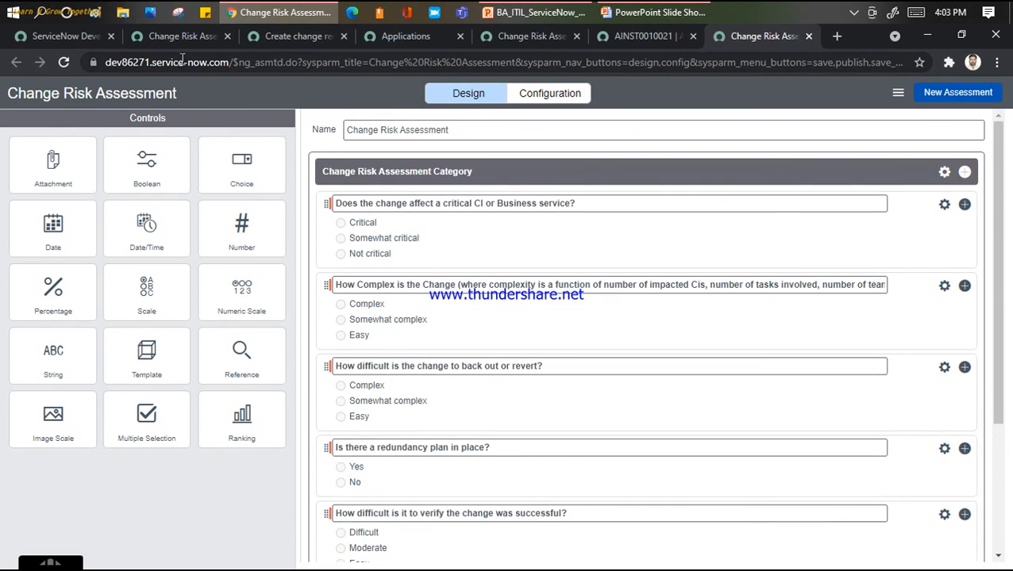
Open the Change Risk Properties and view the available options for the change risk calculation method without changing the selection.
left_click(176, 35)
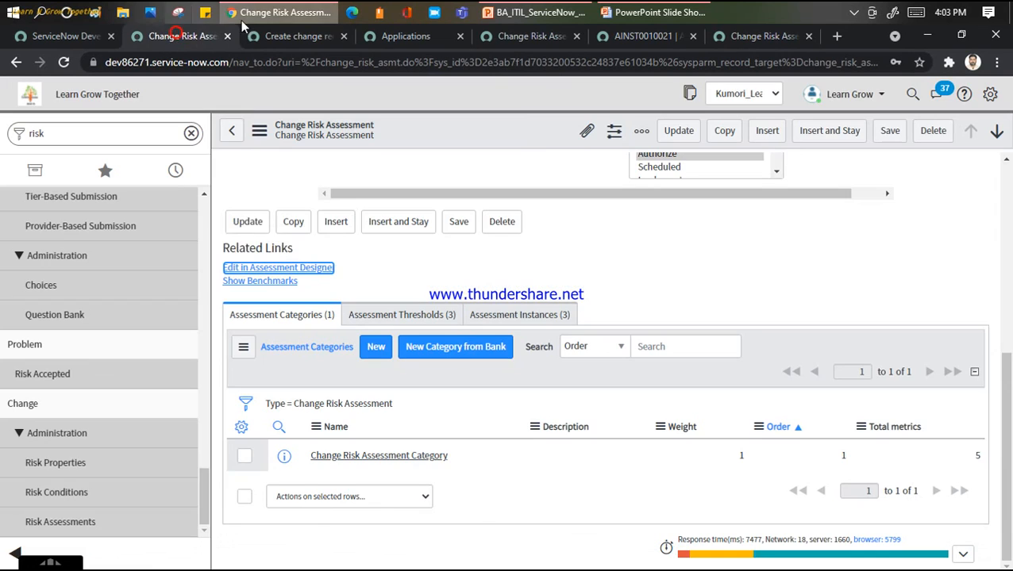
left_click(82, 466)
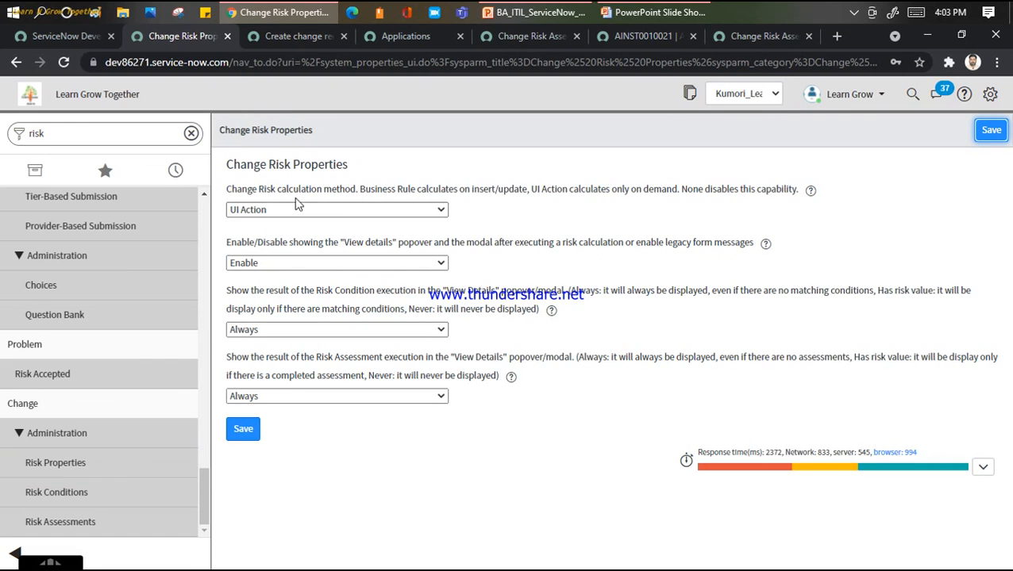
left_click(319, 213)
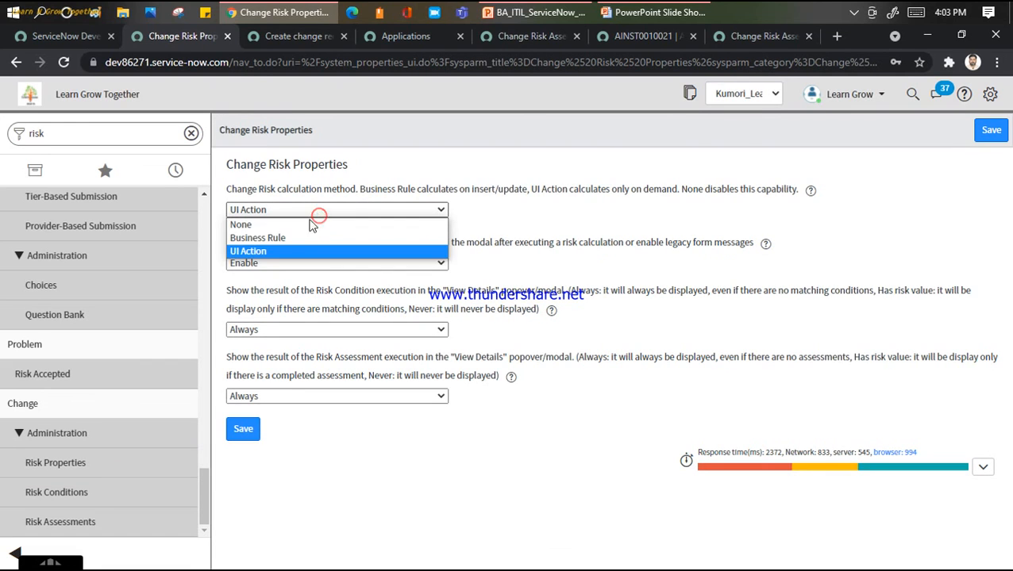
left_click(526, 217)
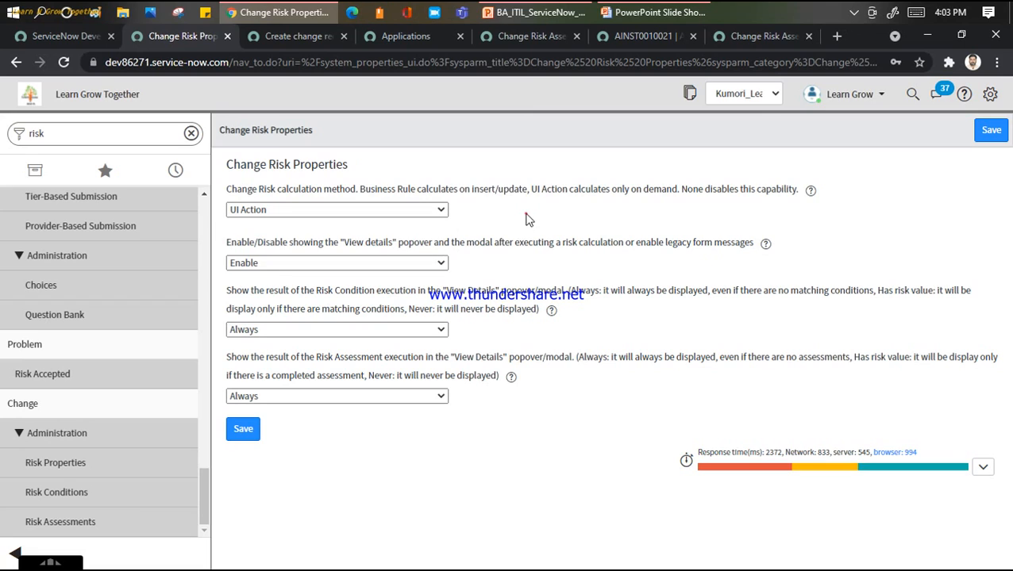